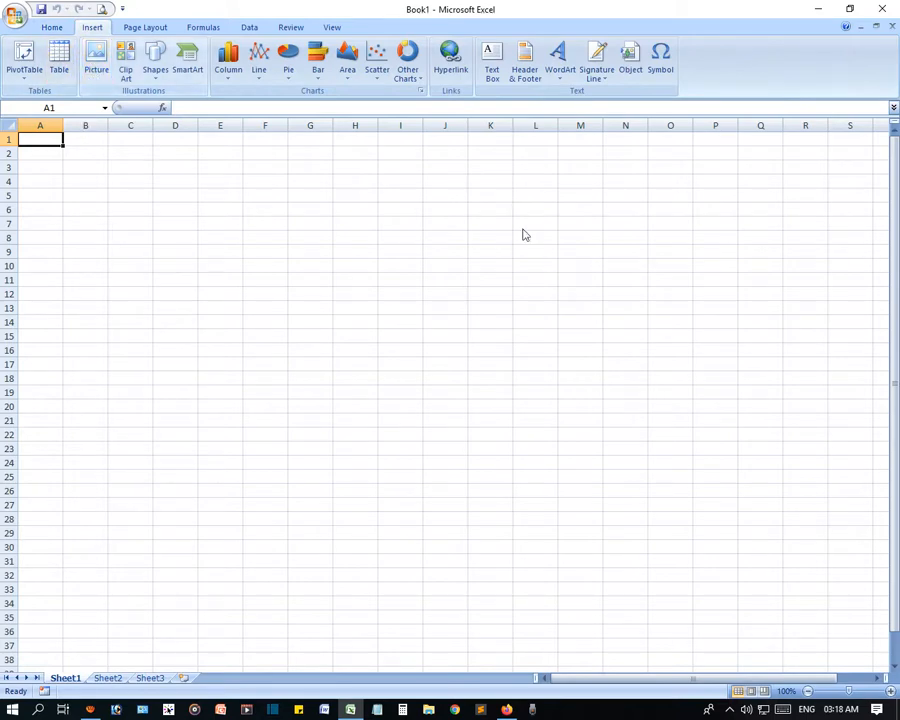
left_click(52, 30)
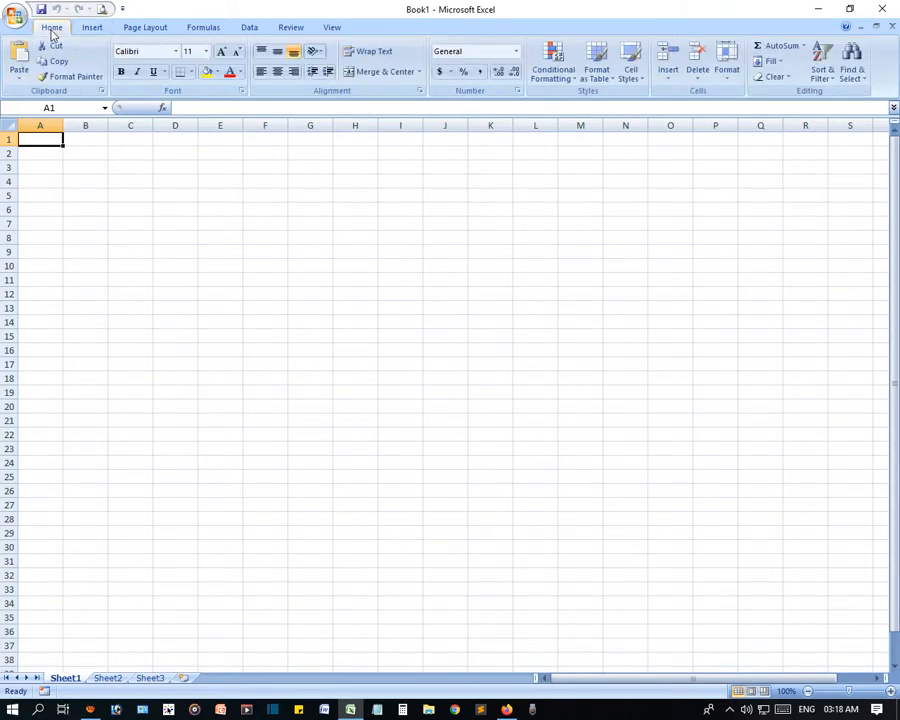
left_click(598, 76)
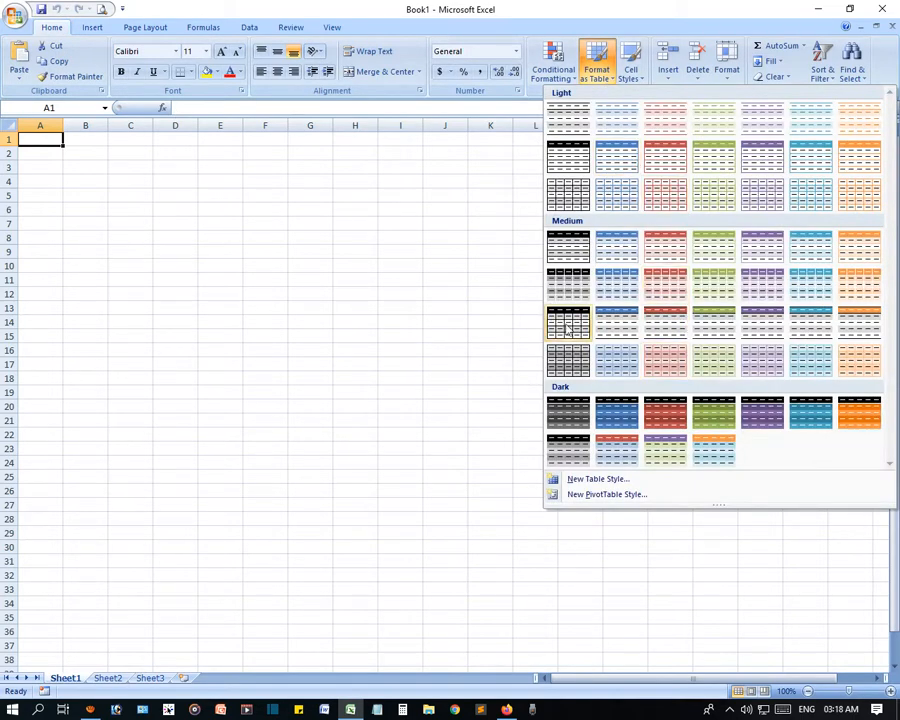
left_click(231, 190)
Insert a table covering cells A1:H21 without marking it as having headers.
left_click(98, 29)
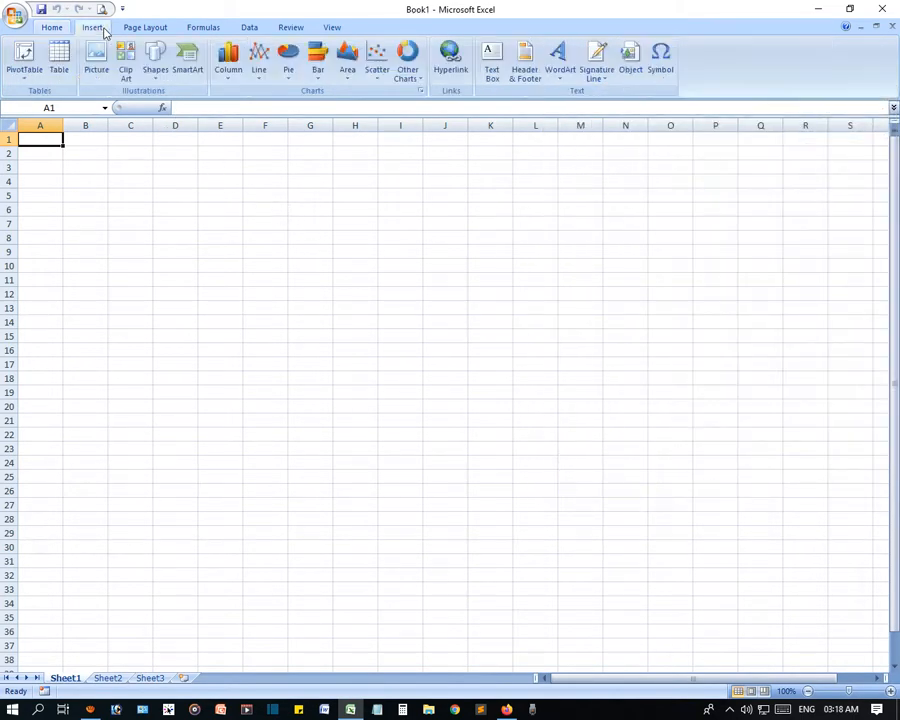
left_click(60, 66)
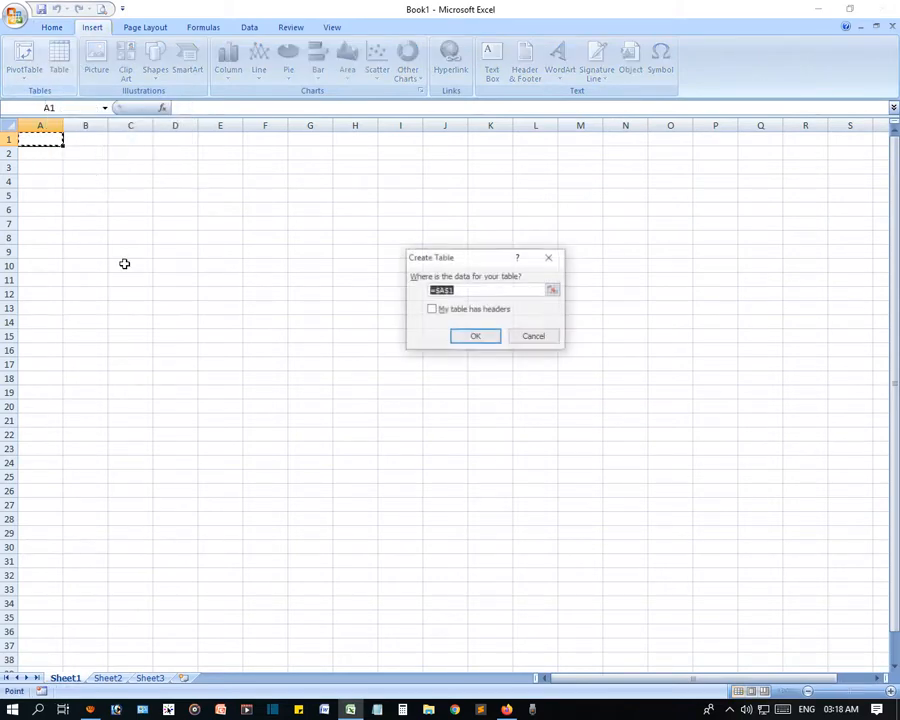
left_click(554, 290)
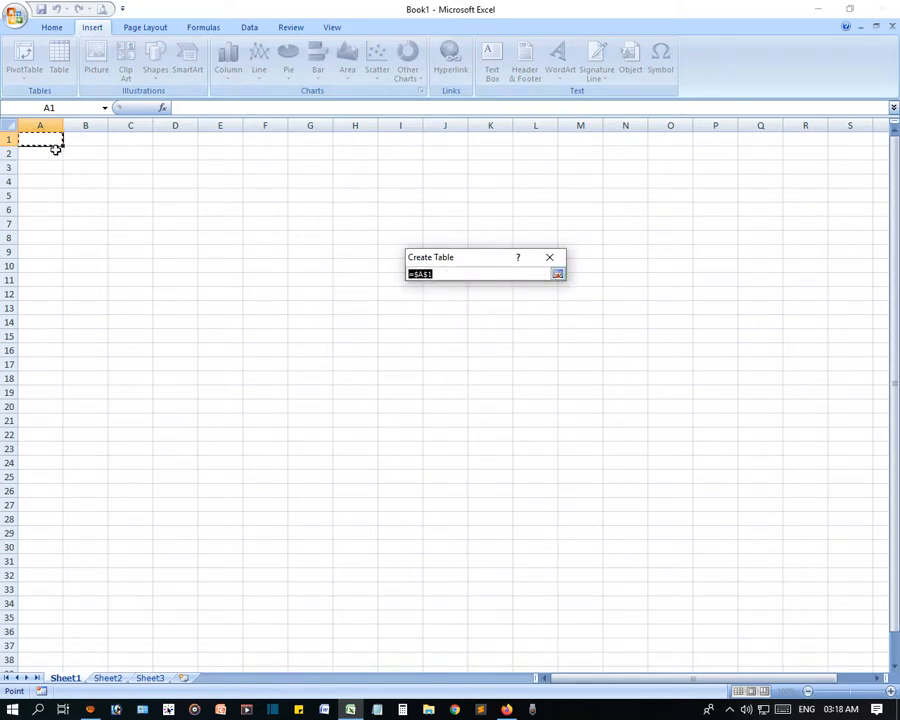
left_click_drag(40, 140, 355, 421)
left_click(554, 275)
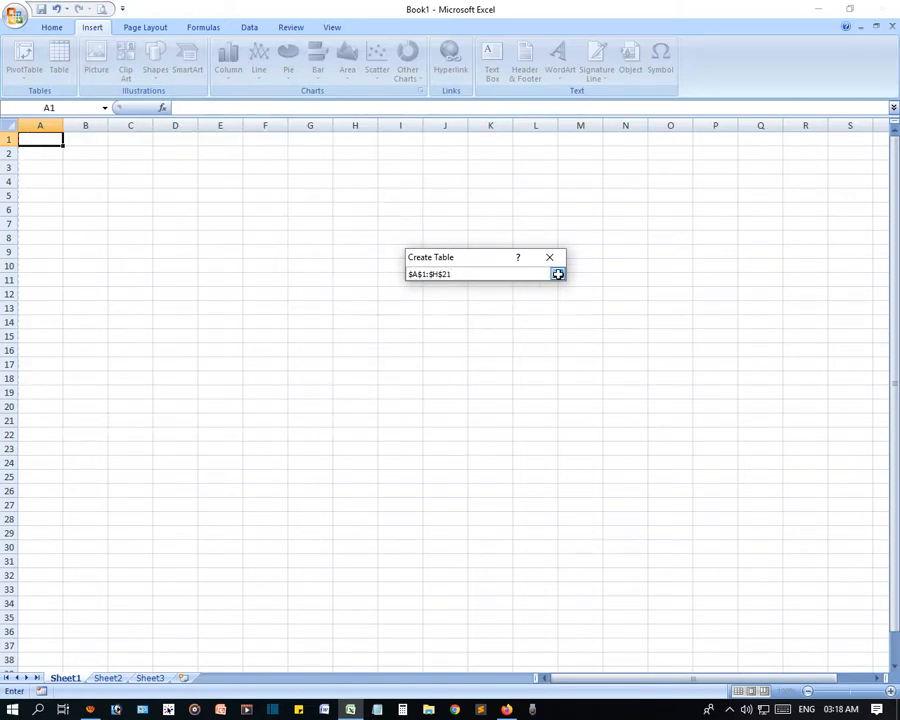
left_click(476, 337)
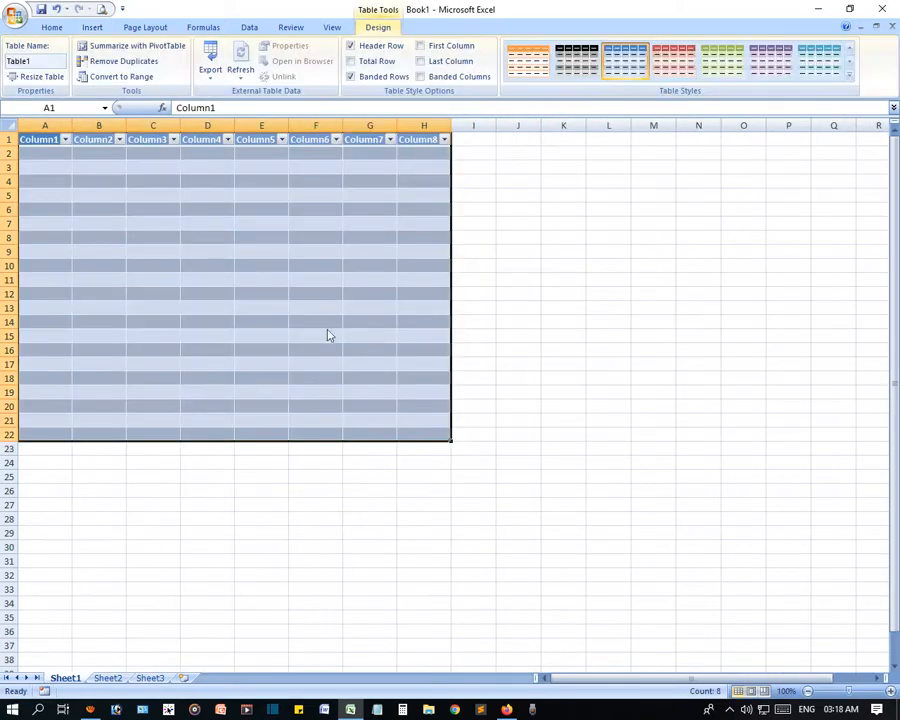
left_click(590, 306)
left_click(177, 181)
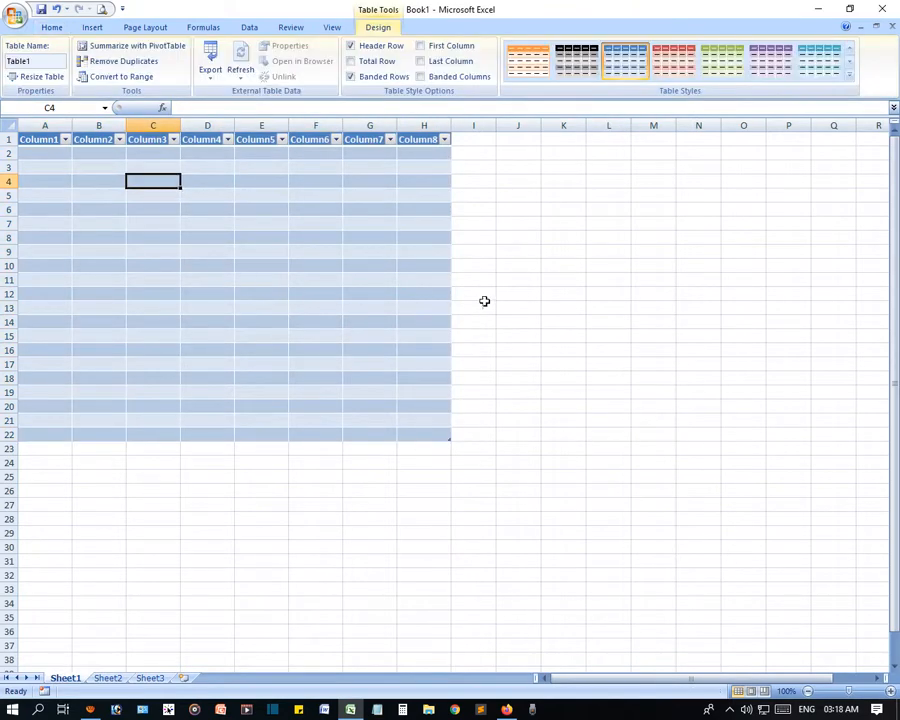
Format cells J6:P26 as a table using the black Medium style with full grid lines, without marking headers.
left_click(514, 313)
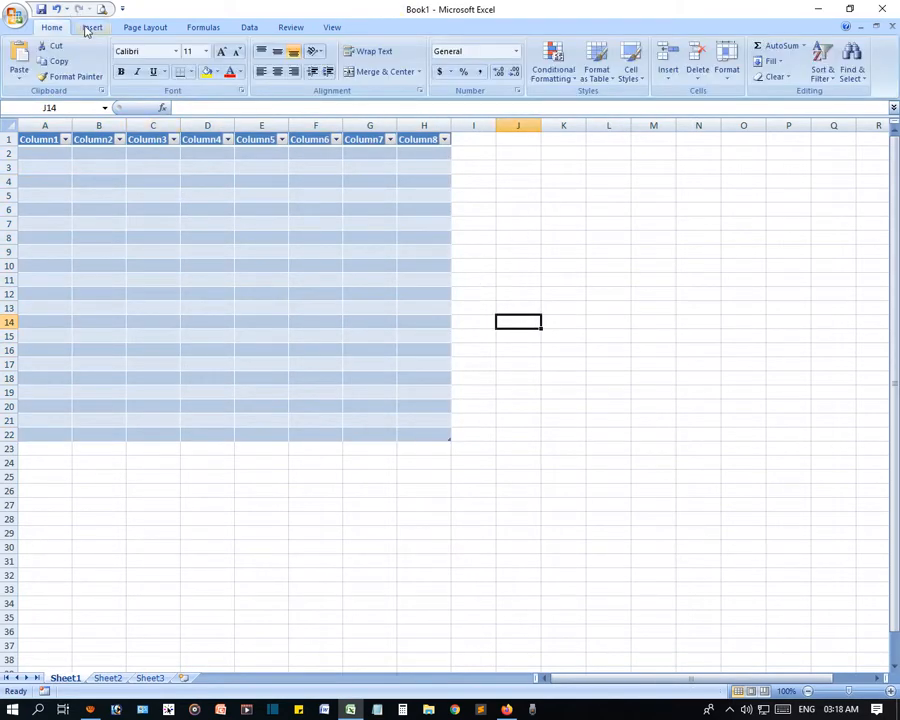
left_click(597, 74)
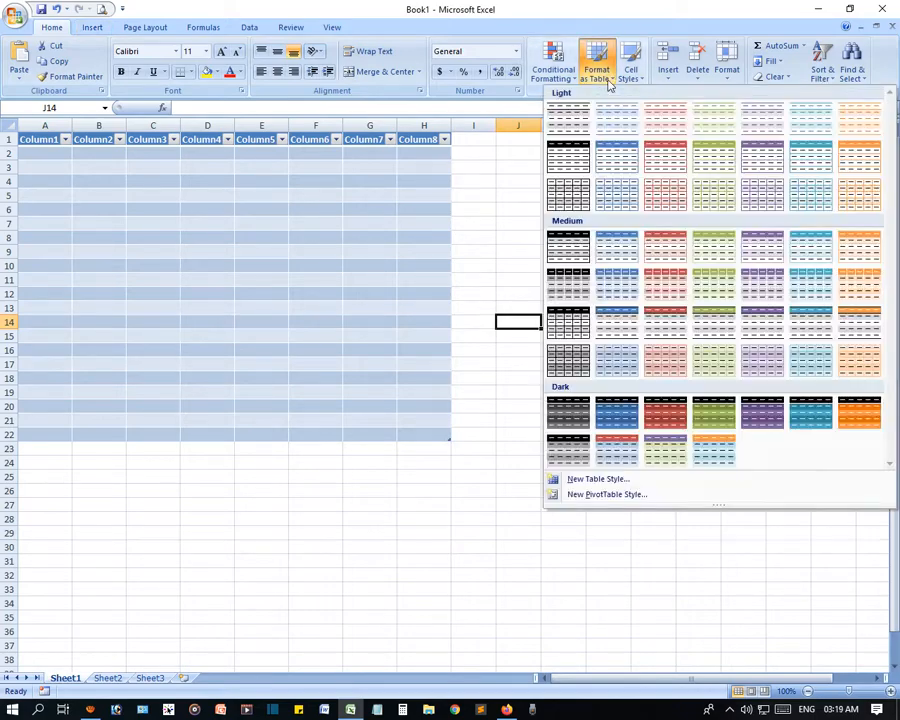
left_click(578, 324)
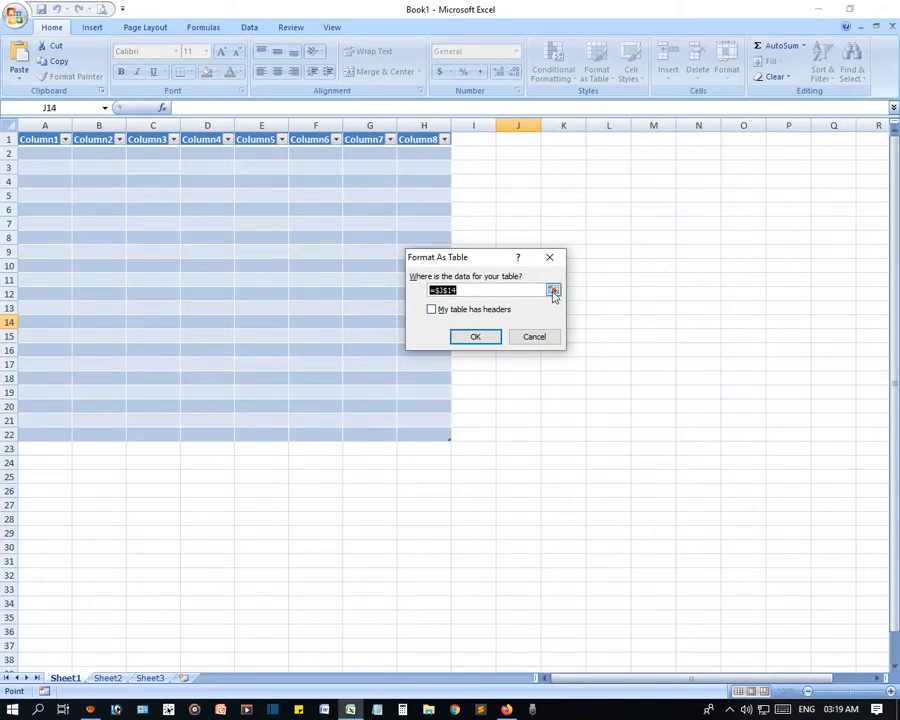
left_click(553, 291)
left_click_drag(500, 205, 777, 492)
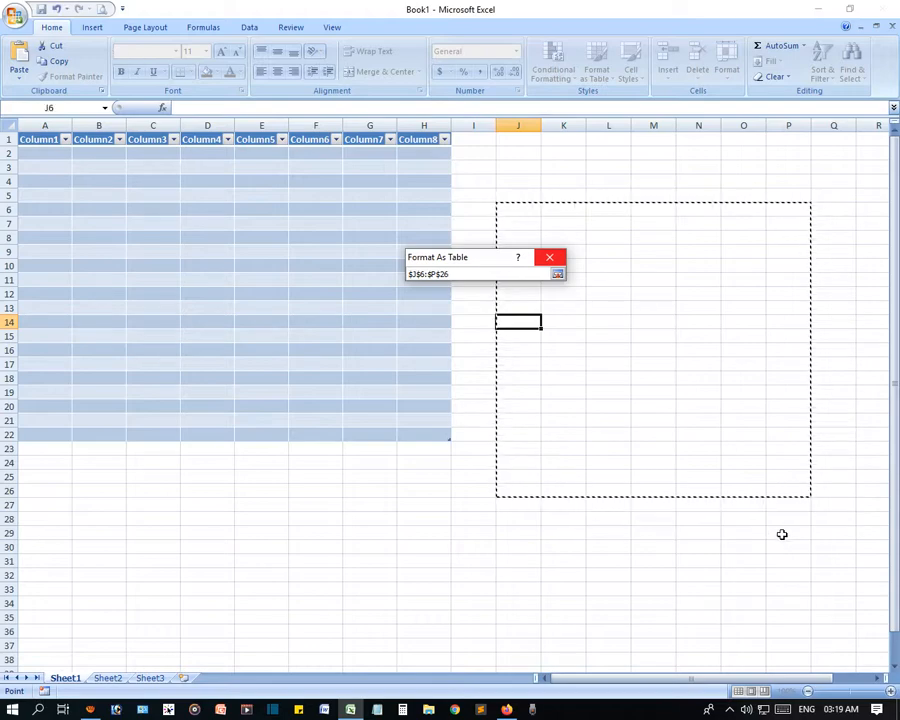
left_click(557, 273)
left_click(478, 337)
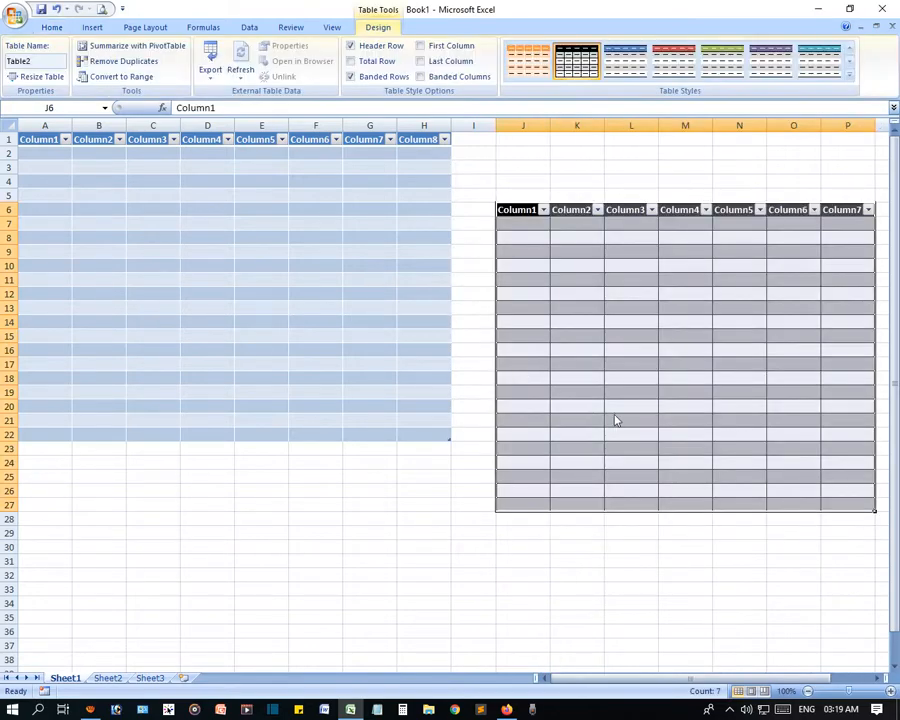
left_click(740, 602)
left_click(536, 380)
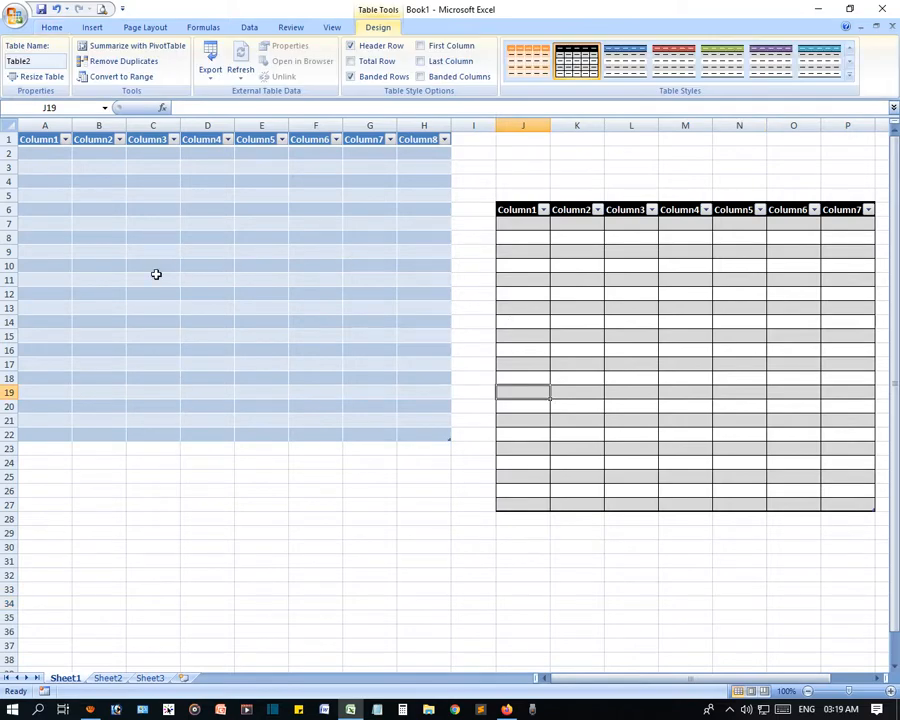
Look at the sort and filter options of Column4 in the blue table, leaving them unapplied.
left_click(127, 237)
left_click(228, 139)
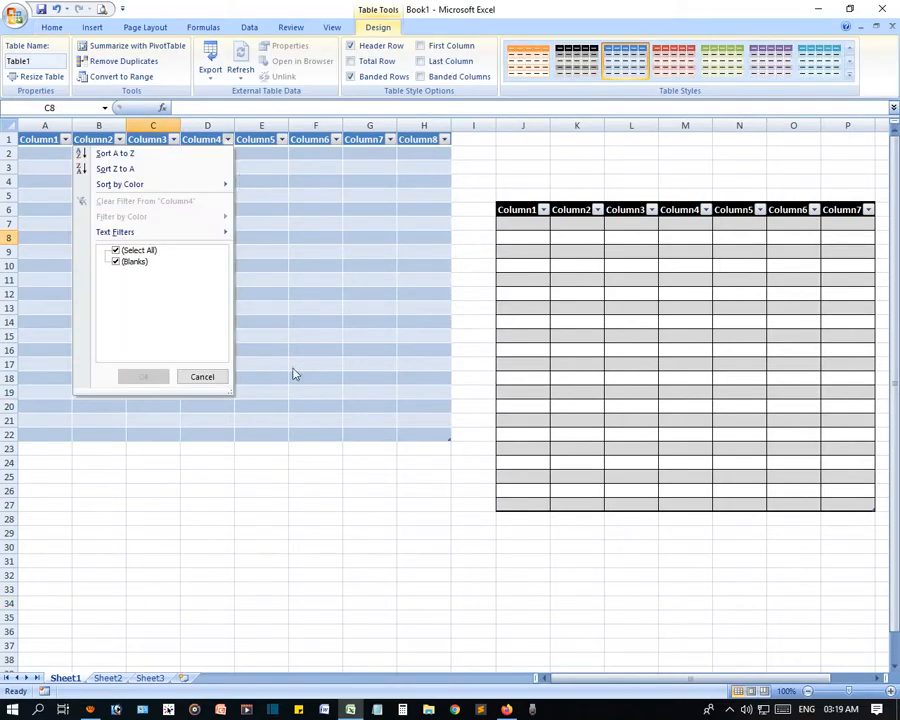
left_click(188, 202)
left_click(570, 127)
left_click_drag(424, 222, 442, 226)
Compare the two ways of making a table: the Table insertion command and the Format as Table style gallery.
left_click(90, 29)
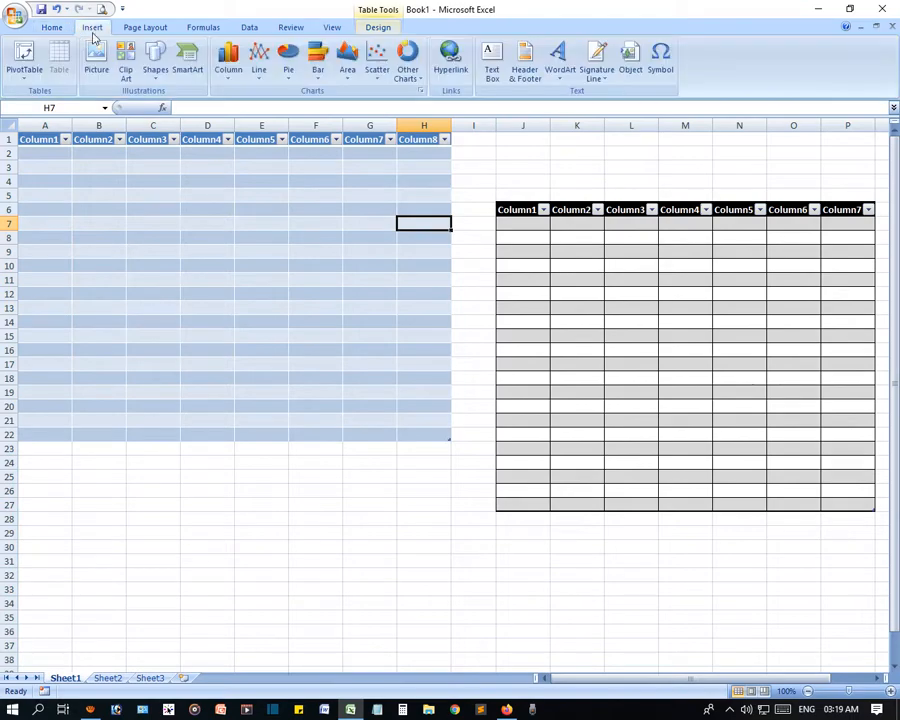
left_click(228, 531)
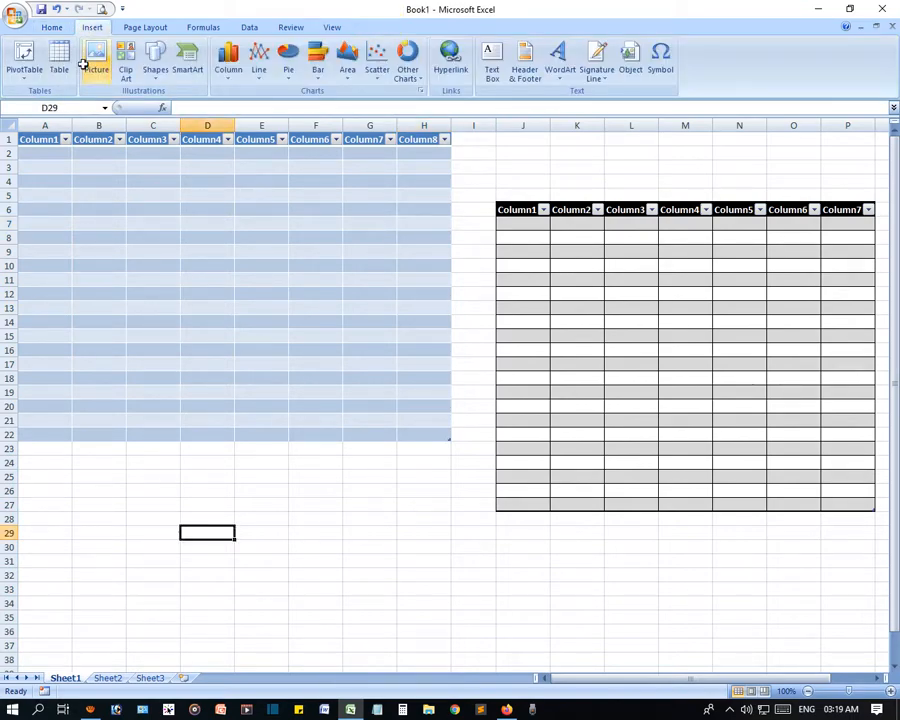
left_click(51, 28)
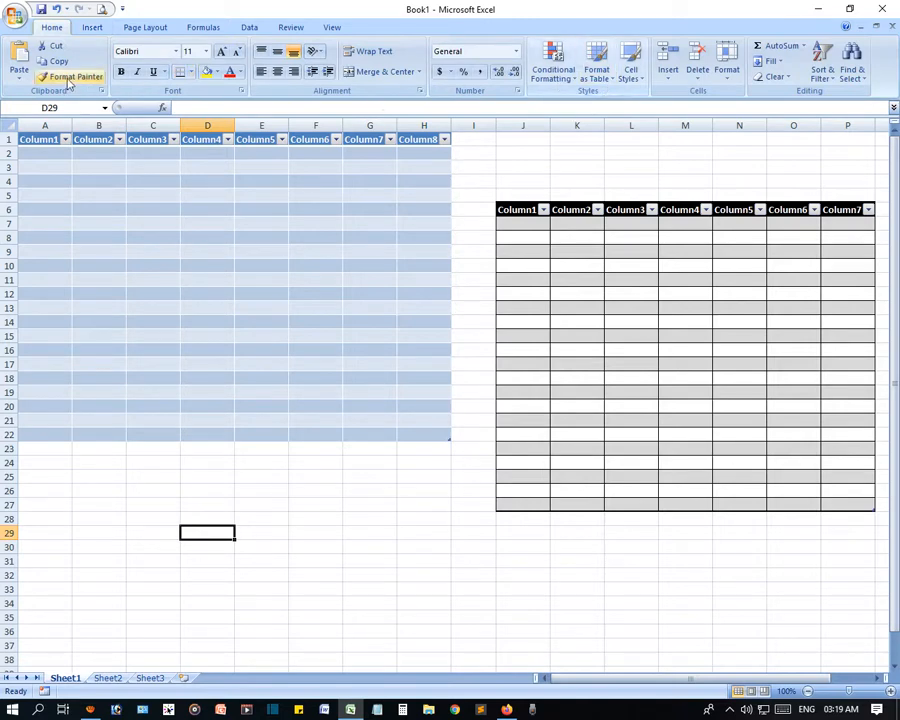
left_click(90, 28)
left_click(264, 502)
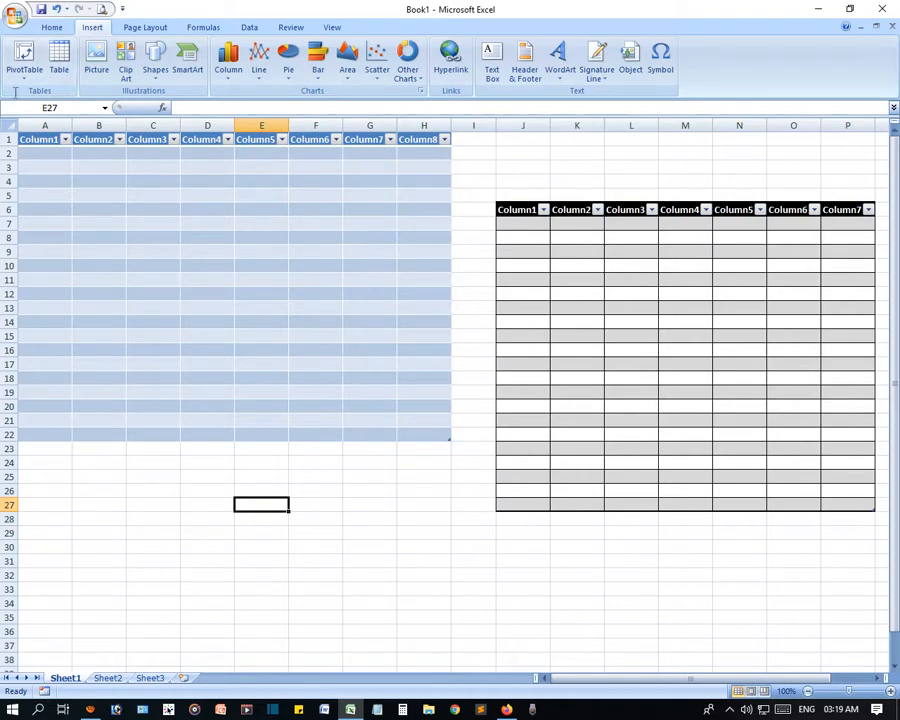
left_click(51, 27)
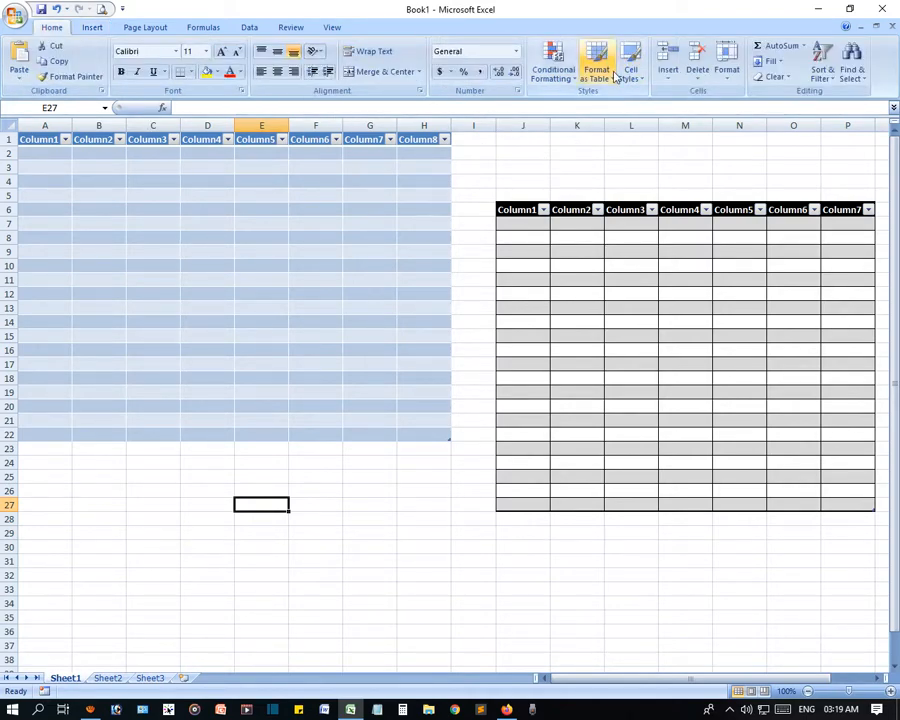
left_click(612, 78)
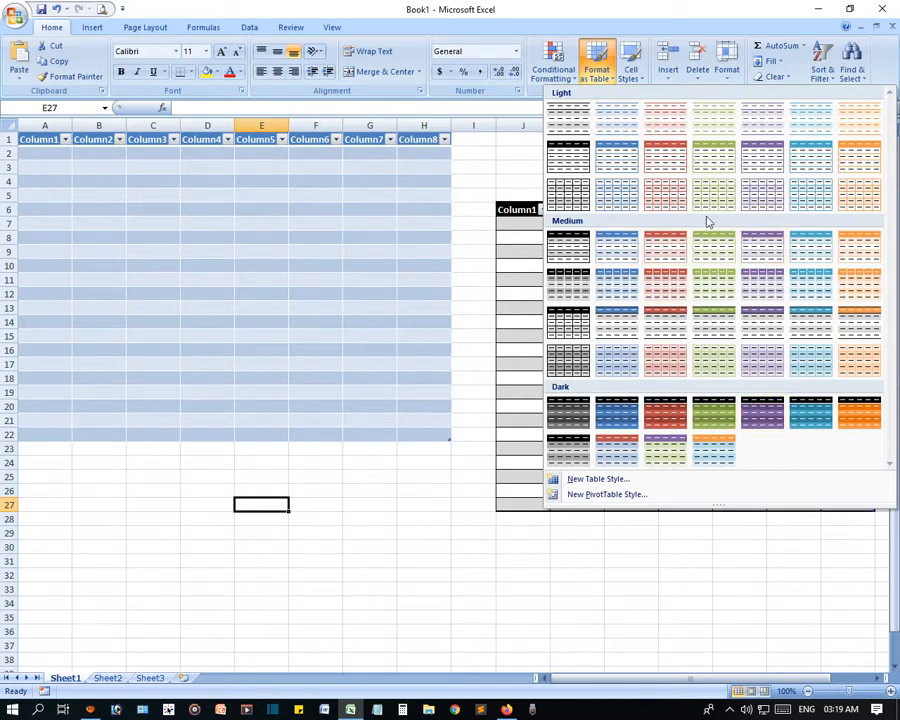
left_click(328, 486)
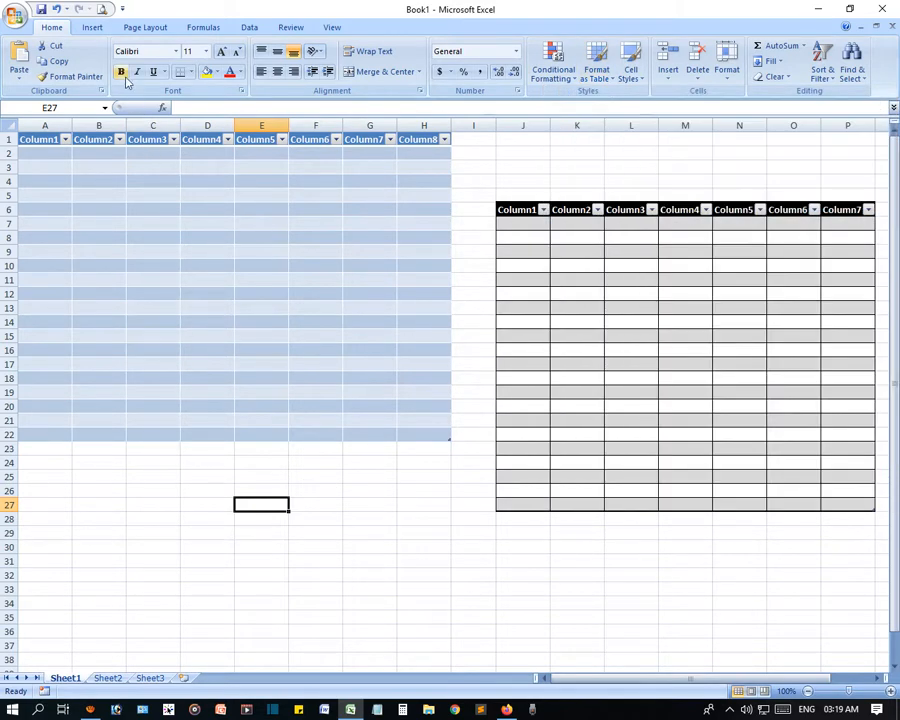
left_click(90, 28)
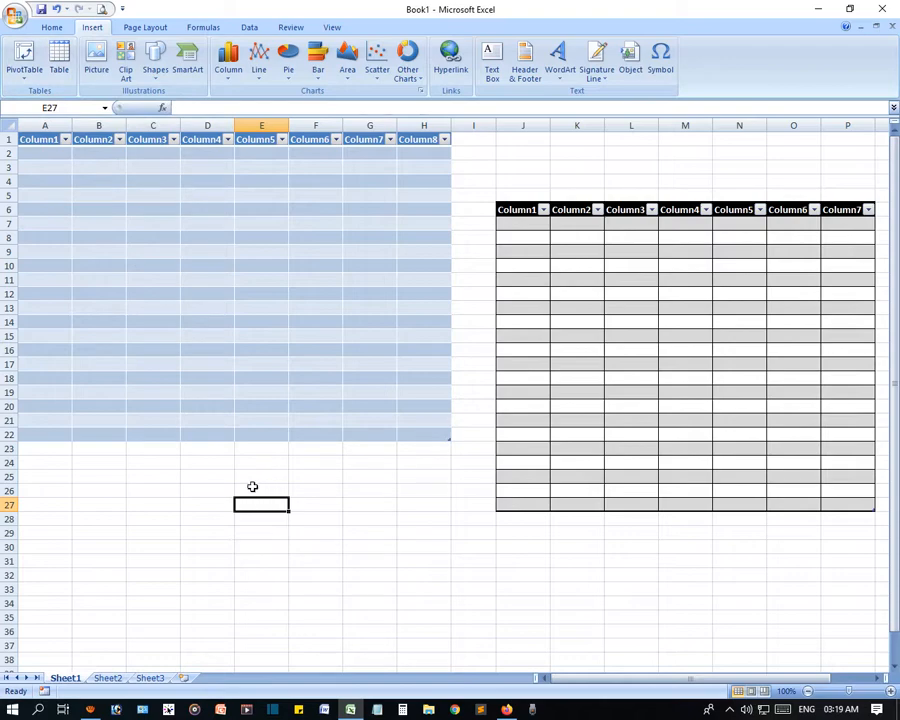
Undo the creation of both tables.
key("ctrl+z")
key("ctrl+z")
key("ctrl+z")
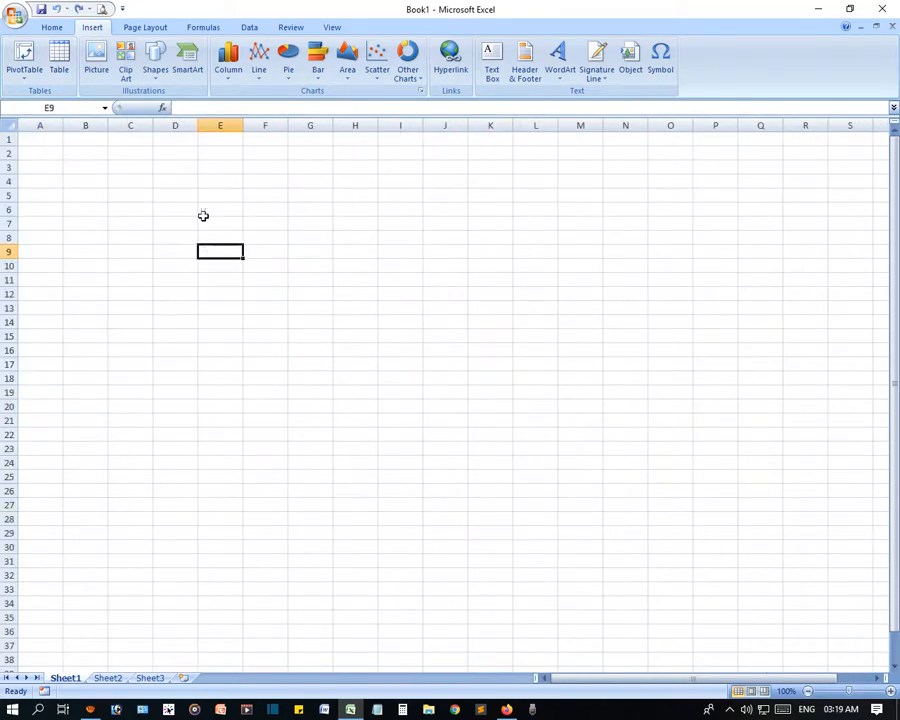
Enter the text Online School in cell D1.
left_click(190, 141)
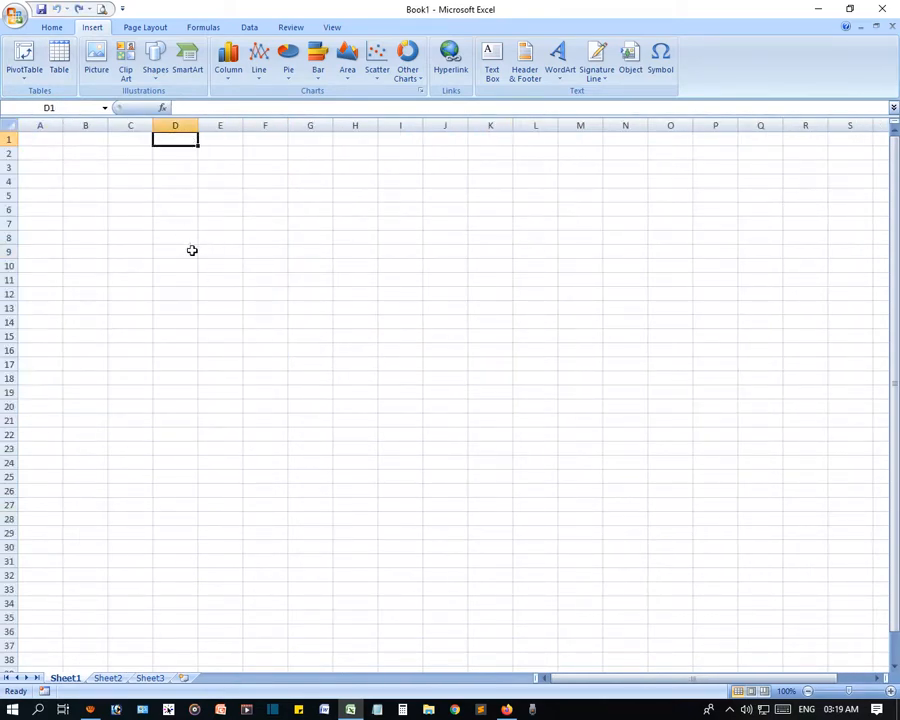
type("Online School")
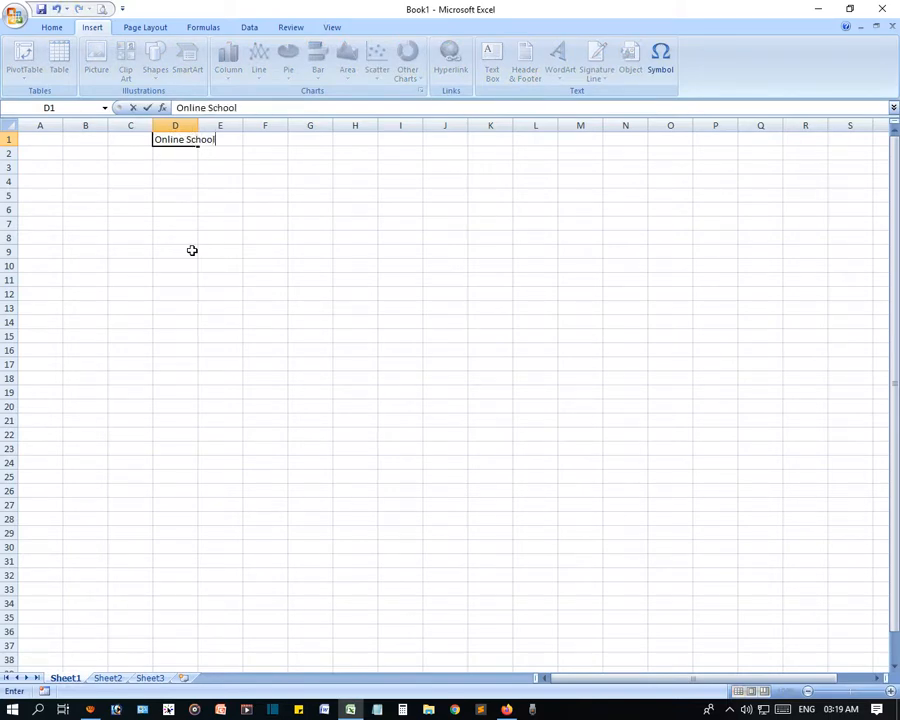
key("Return")
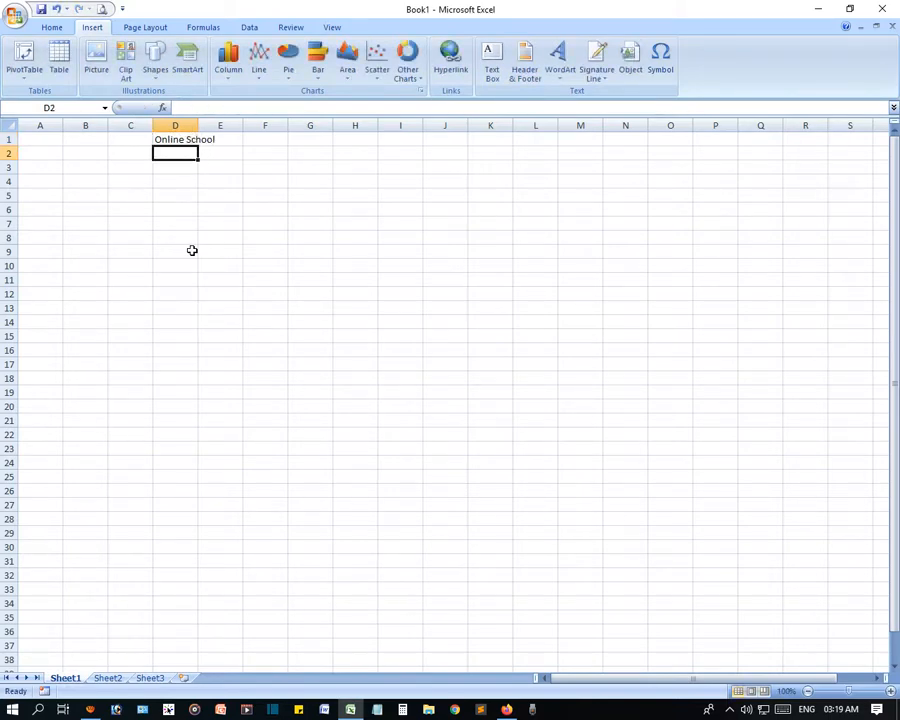
Insert the picture Panpata.jpg from the Pictures folder and place it below the Online School text, across about B4:I28.
left_click(208, 355)
left_click(145, 277)
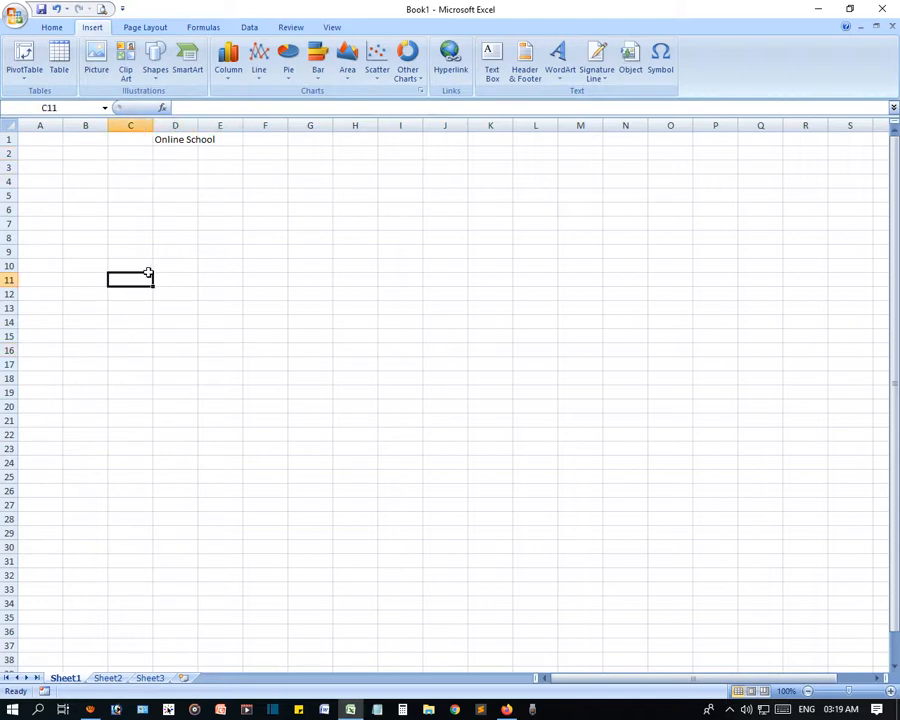
left_click(98, 55)
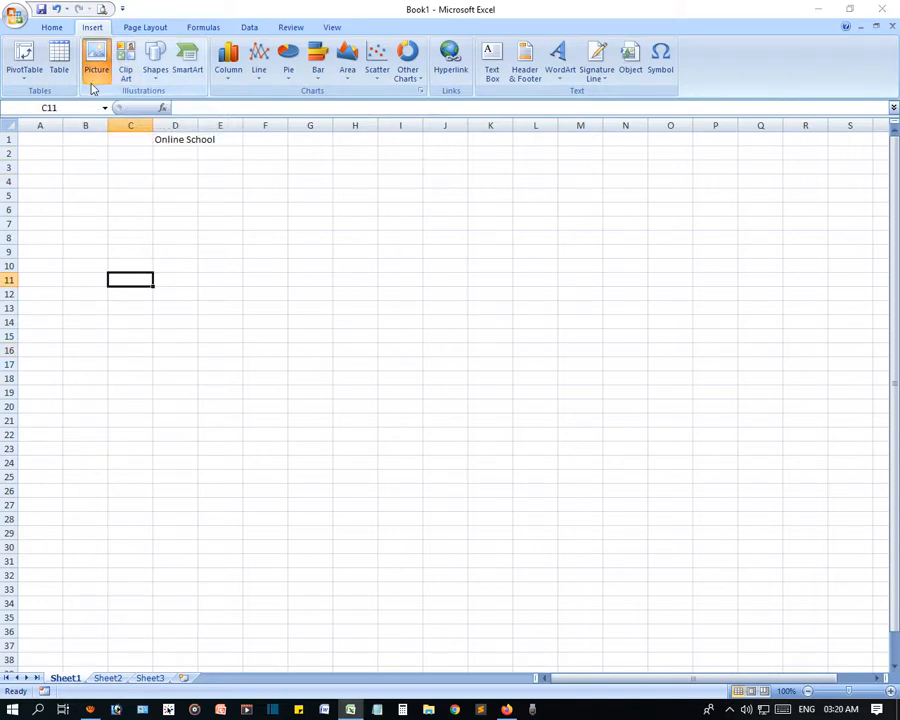
left_click_drag(260, 26, 478, 174)
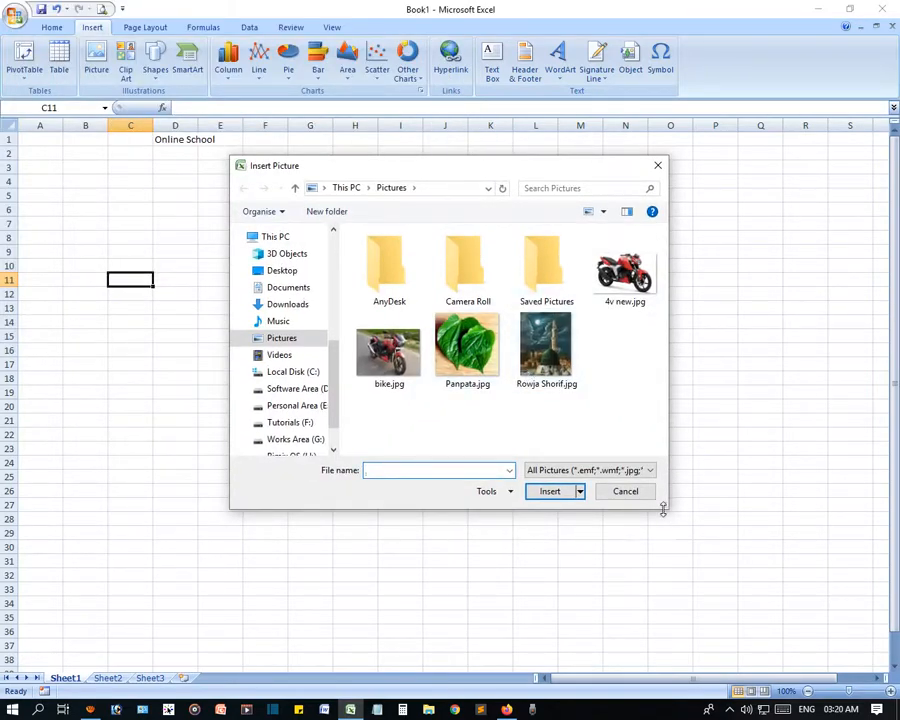
left_click_drag(663, 507, 826, 590)
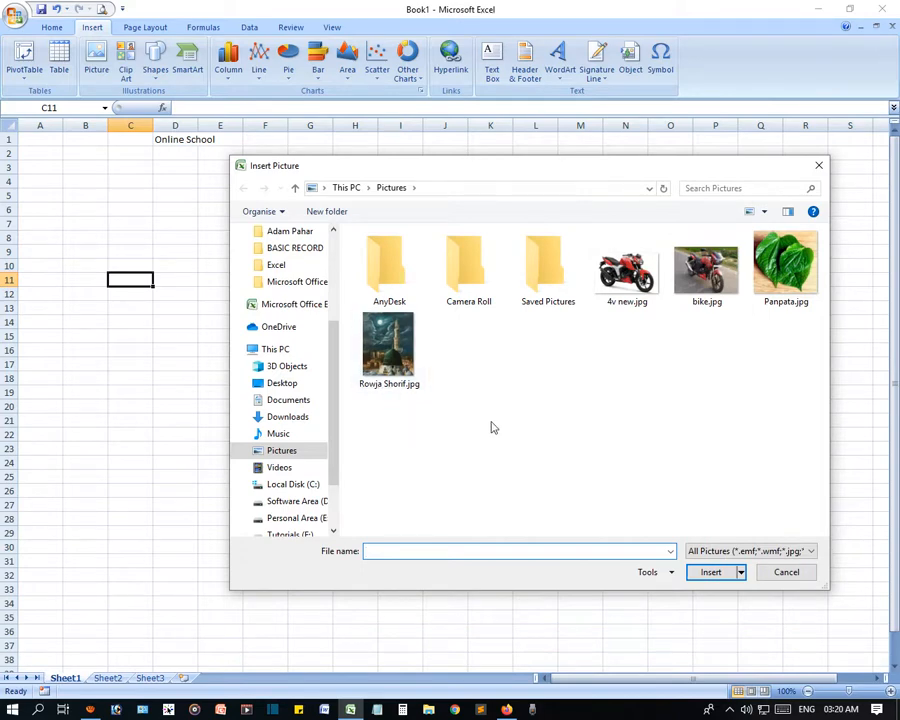
scroll(263, 446, "down", 3)
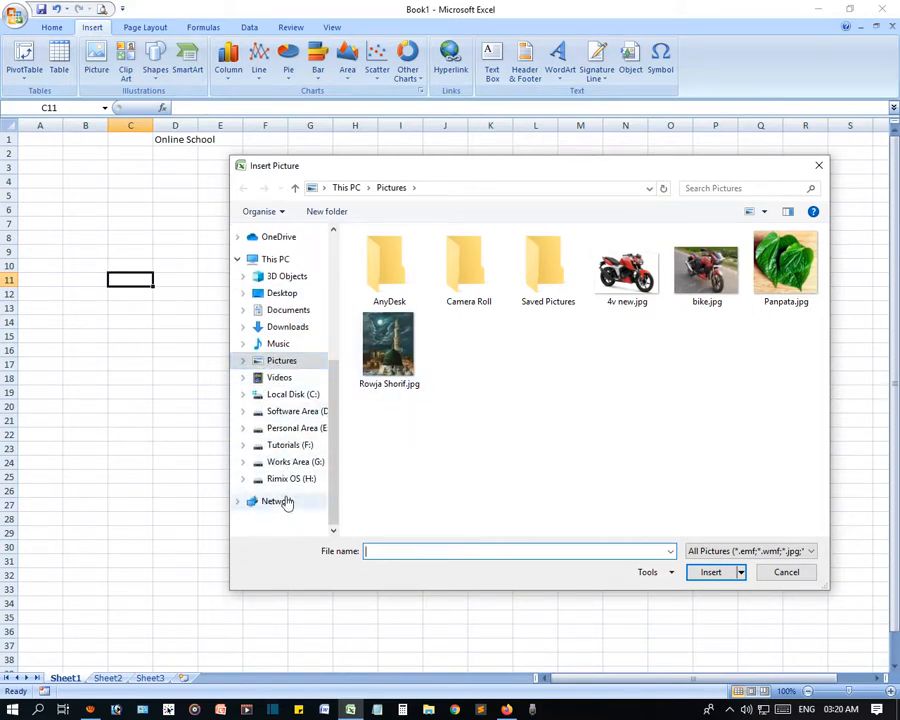
left_click(290, 445)
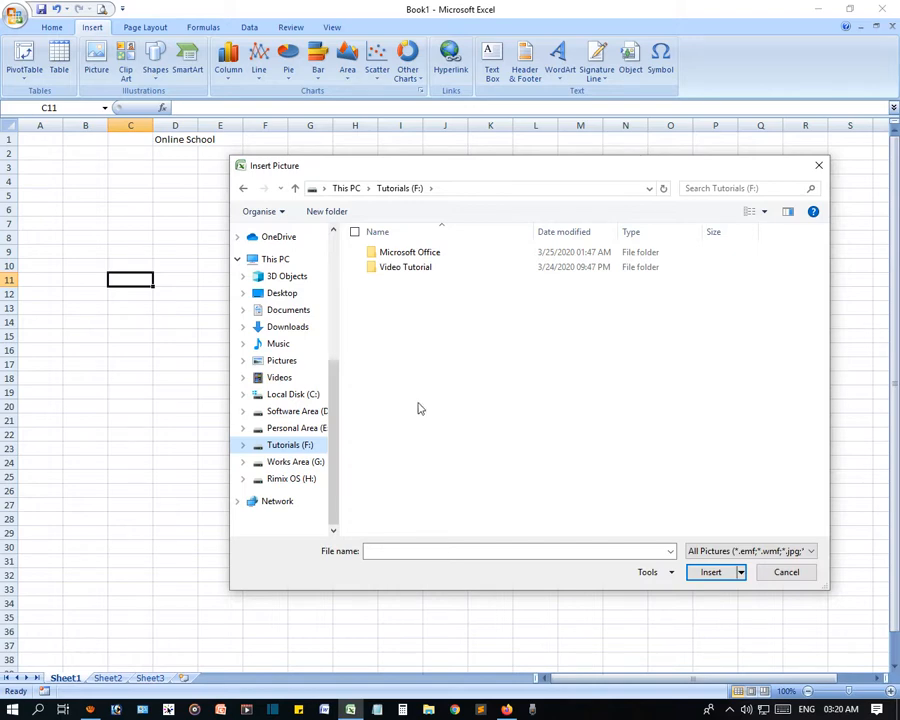
left_click(282, 361)
left_click(779, 284)
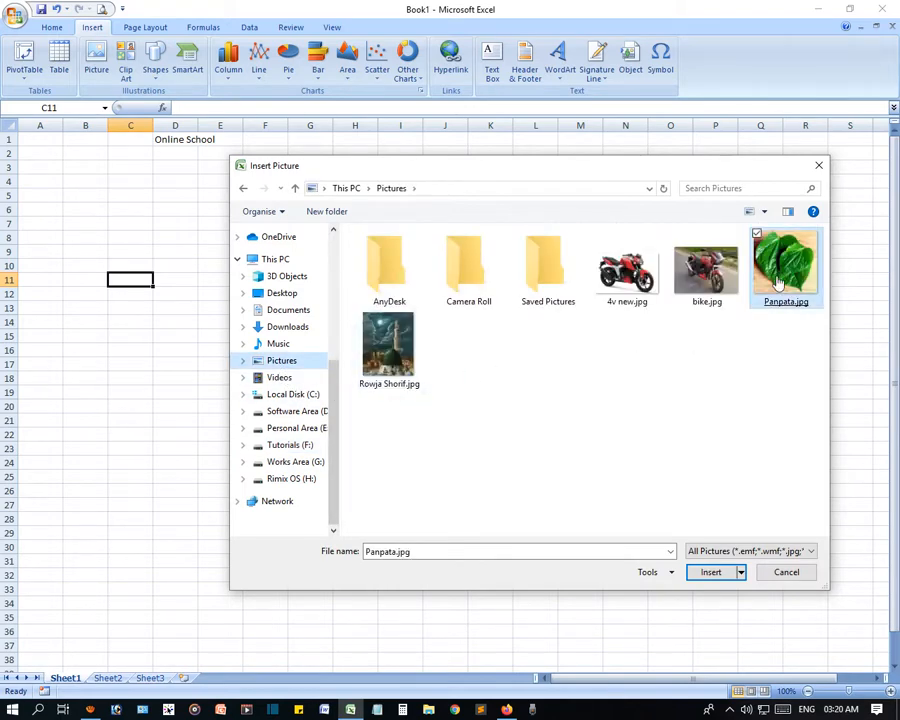
double_click(779, 284)
left_click_drag(284, 461, 242, 339)
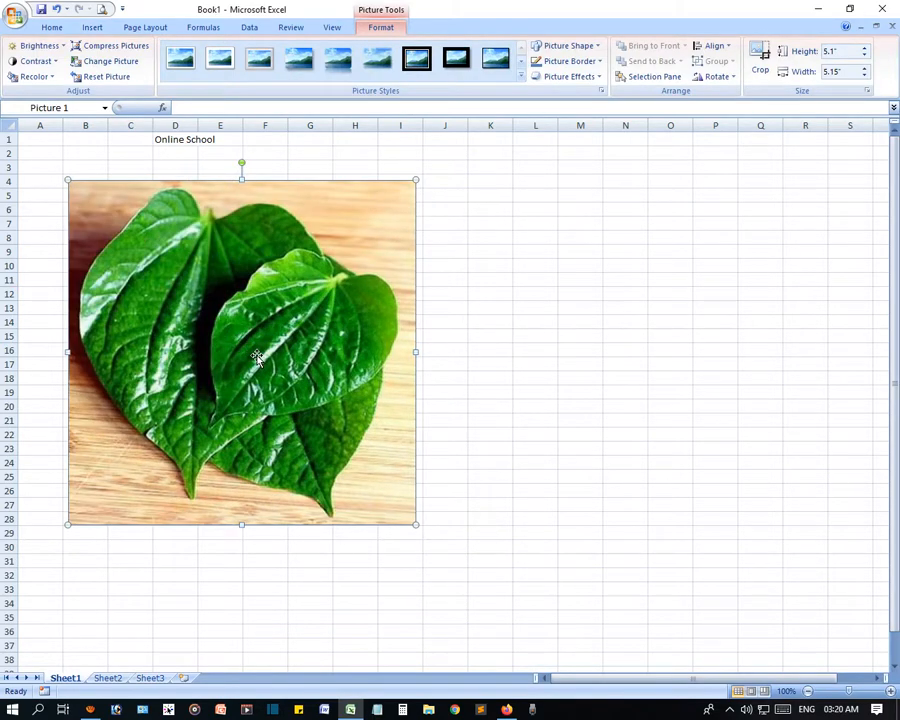
Move the leaf picture to about J10:R35 and try the grey-framed oval and soft-edged oval picture styles.
left_click_drag(258, 328, 298, 341)
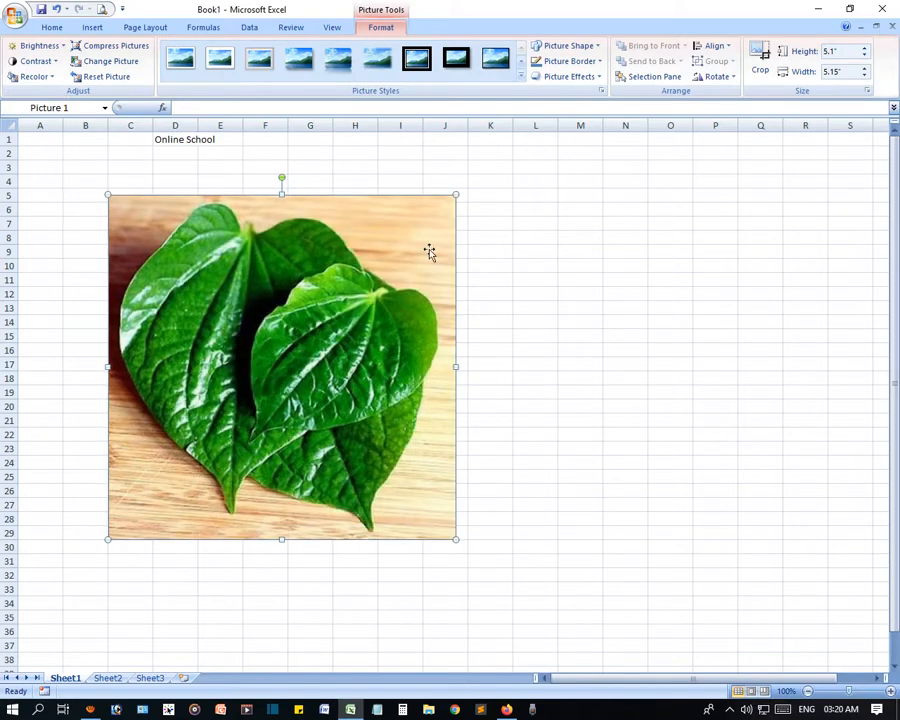
left_click_drag(363, 335, 706, 408)
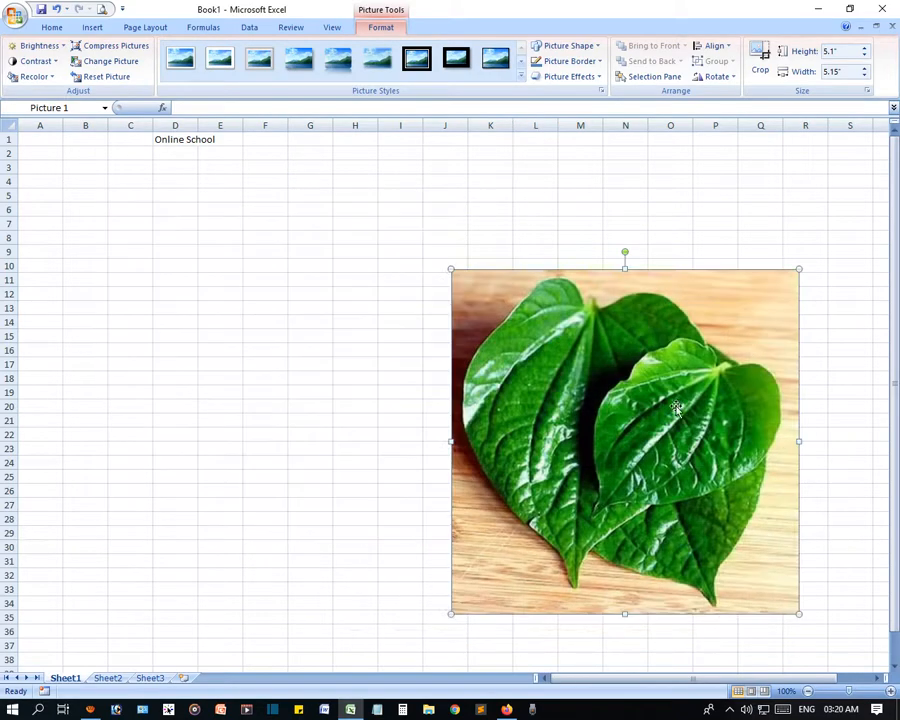
left_click(521, 78)
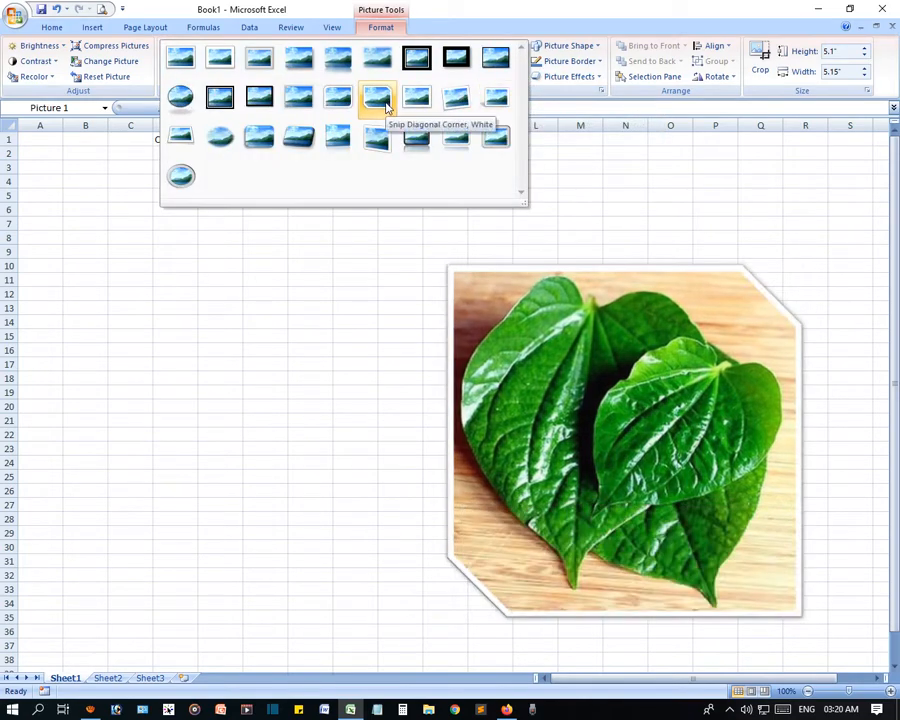
left_click(182, 174)
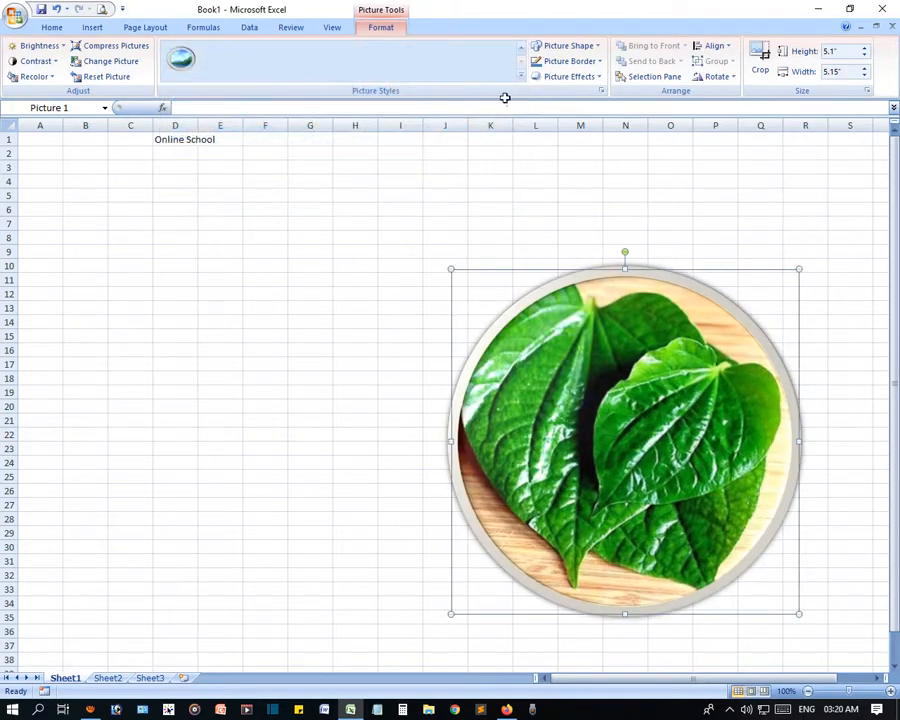
left_click(520, 76)
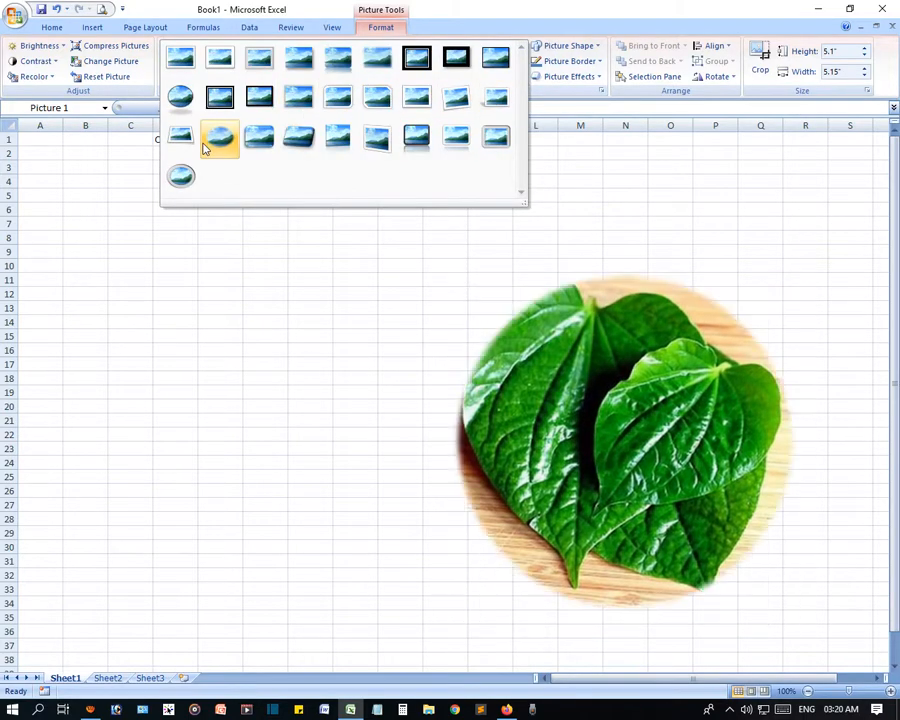
left_click(207, 145)
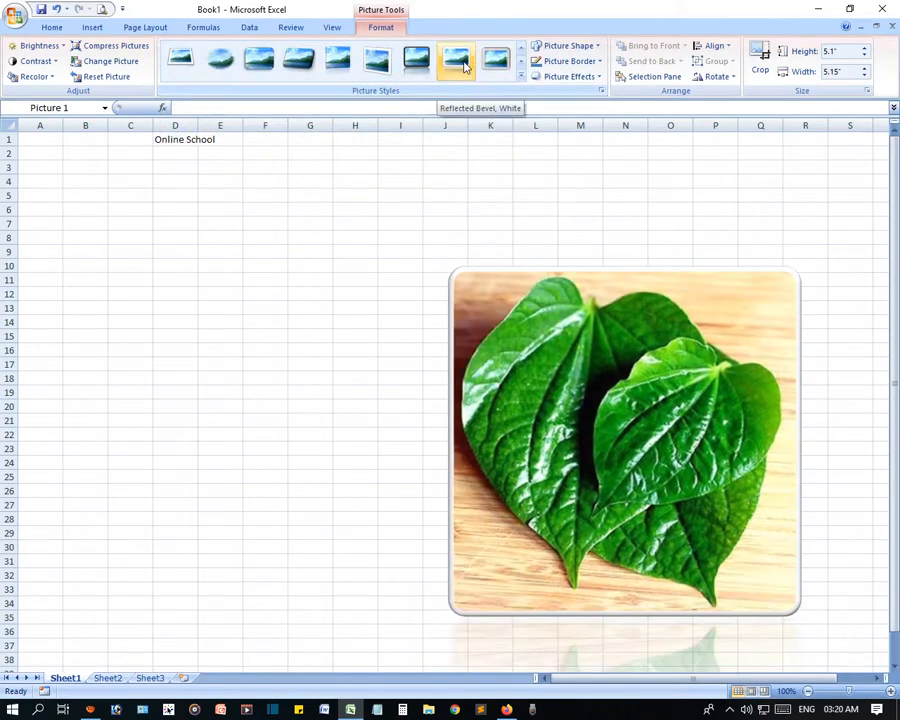
Apply the black reflected bevel style to the leaf picture and shrink it to about 2.94" by 2.96" across about I1:M15.
left_click(409, 62)
left_click_drag(686, 572, 626, 437)
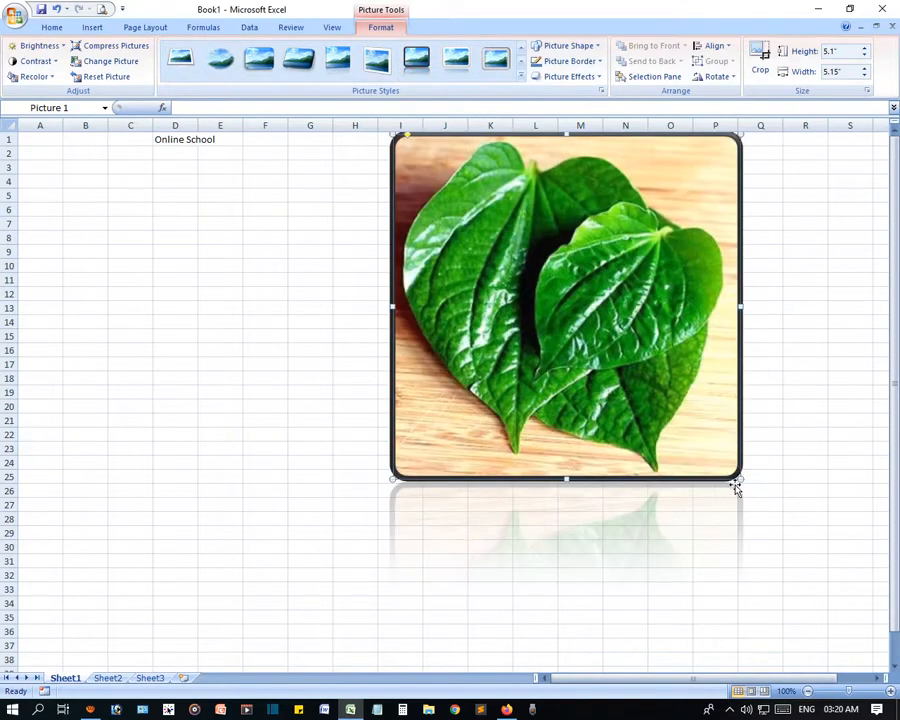
left_click_drag(741, 482, 596, 335)
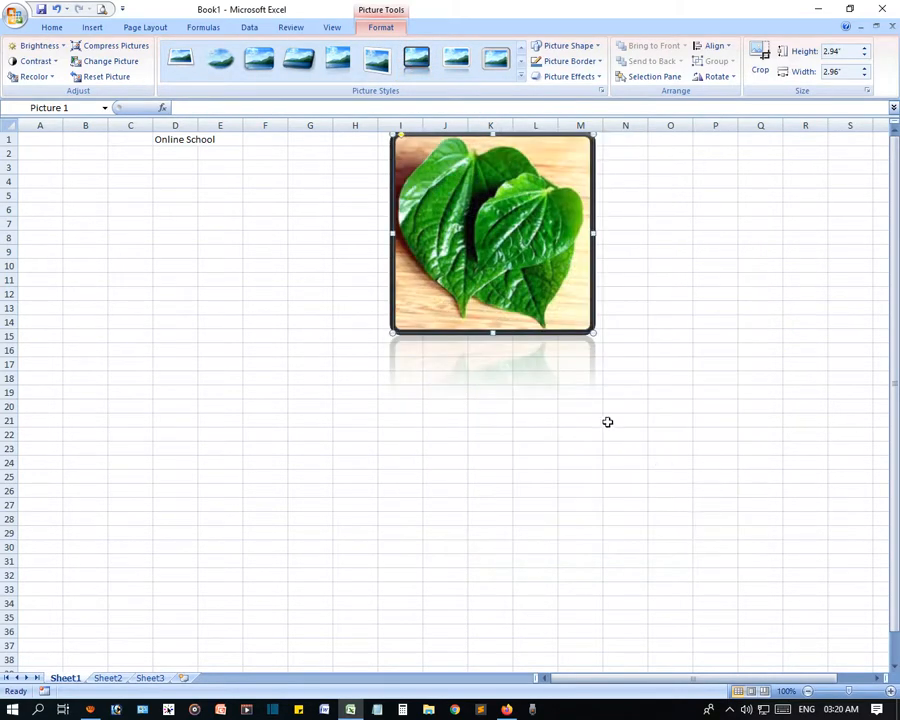
left_click(660, 476)
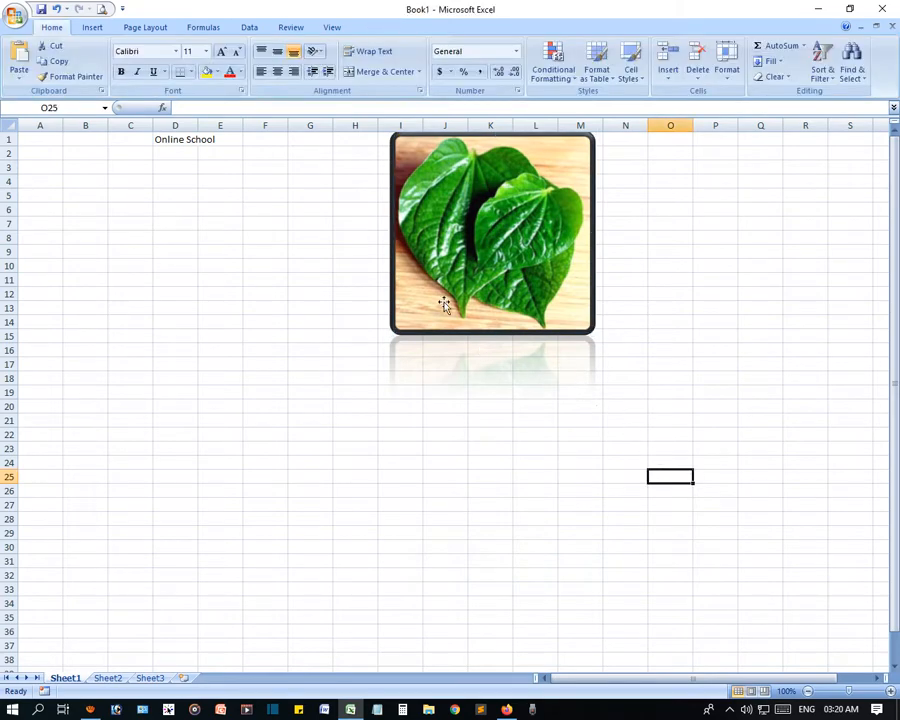
Apply the thick black frame style to the leaf picture and move it to about H7:L20.
left_click(510, 263)
left_click_drag(510, 263, 502, 323)
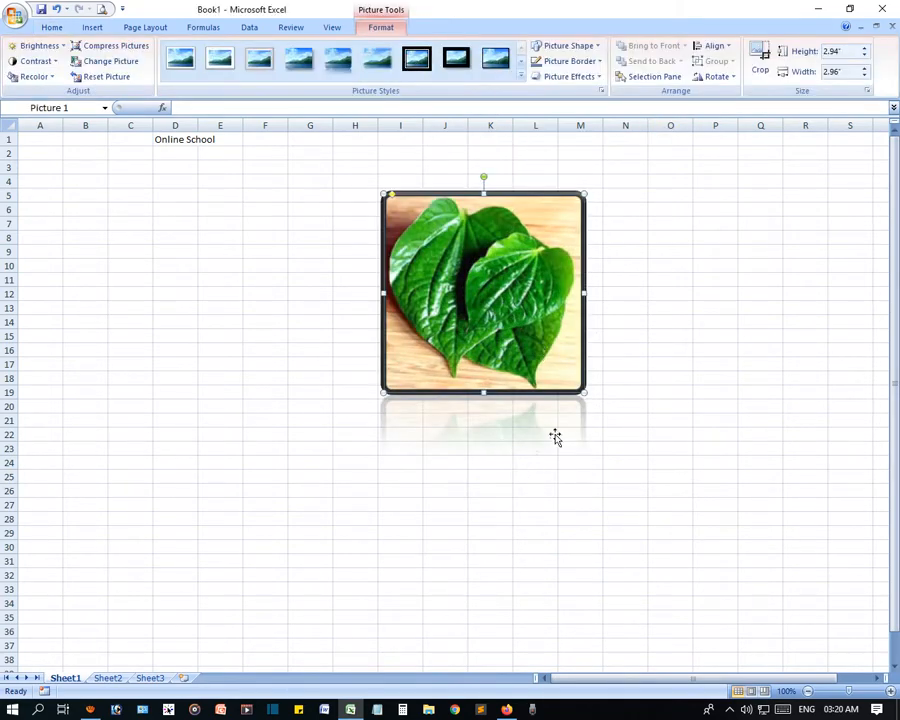
left_click(520, 76)
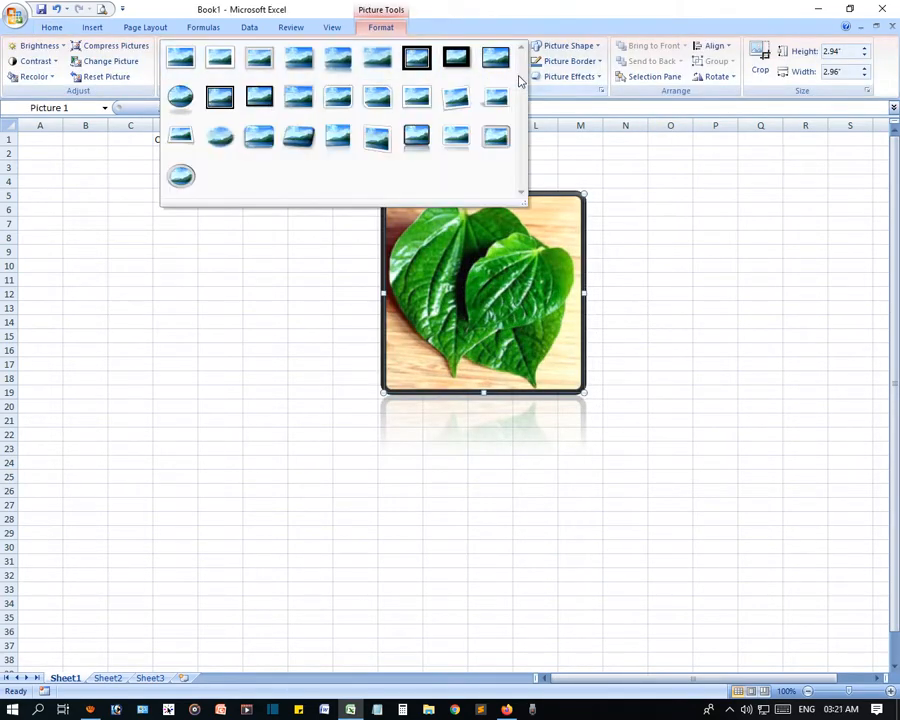
left_click_drag(548, 312, 271, 300)
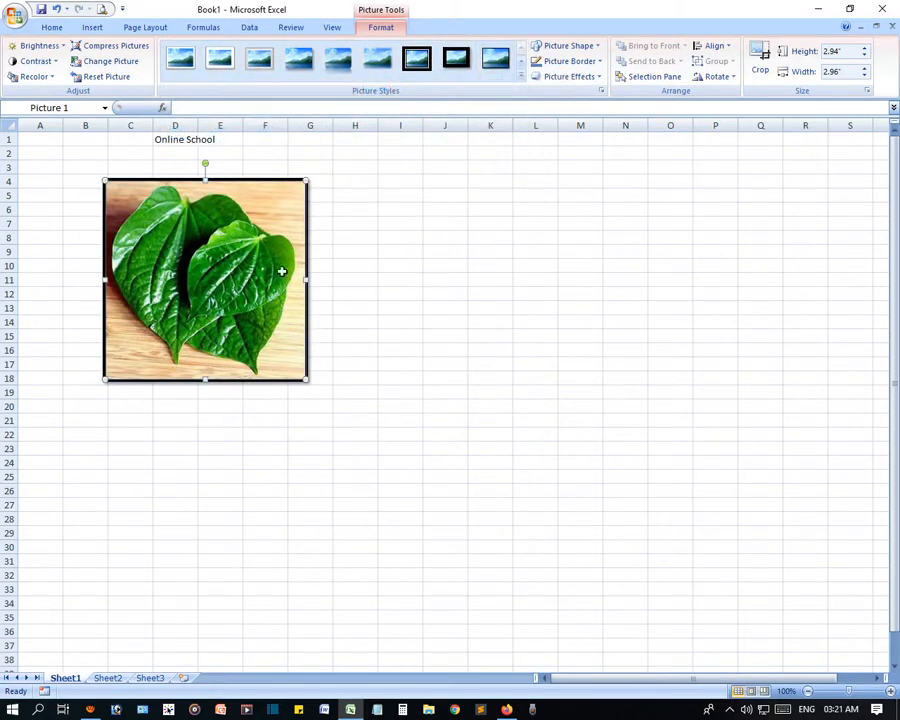
left_click_drag(182, 270, 196, 298)
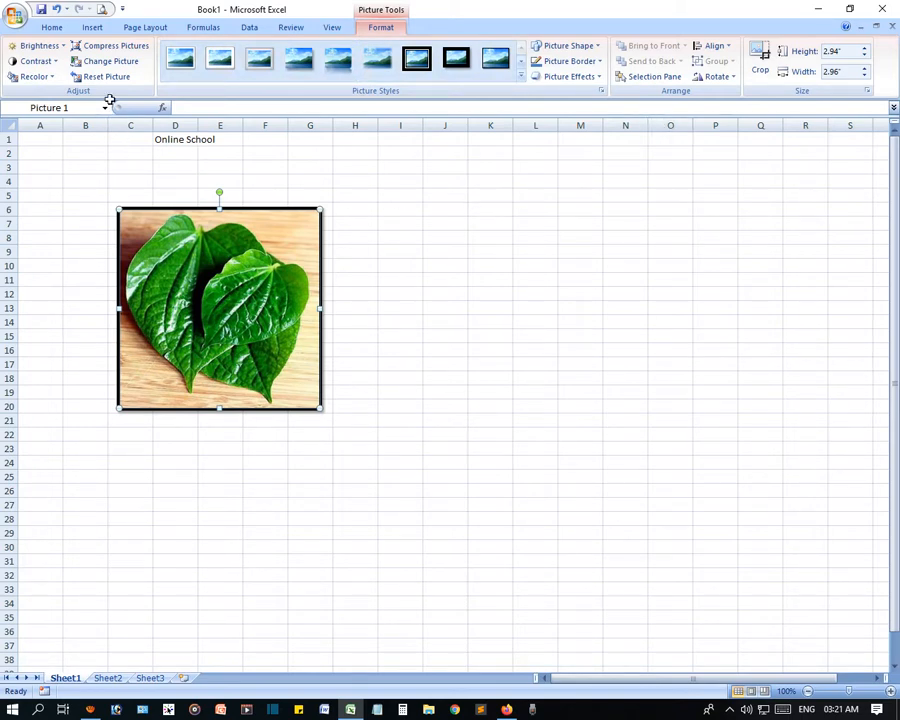
left_click_drag(170, 240, 397, 246)
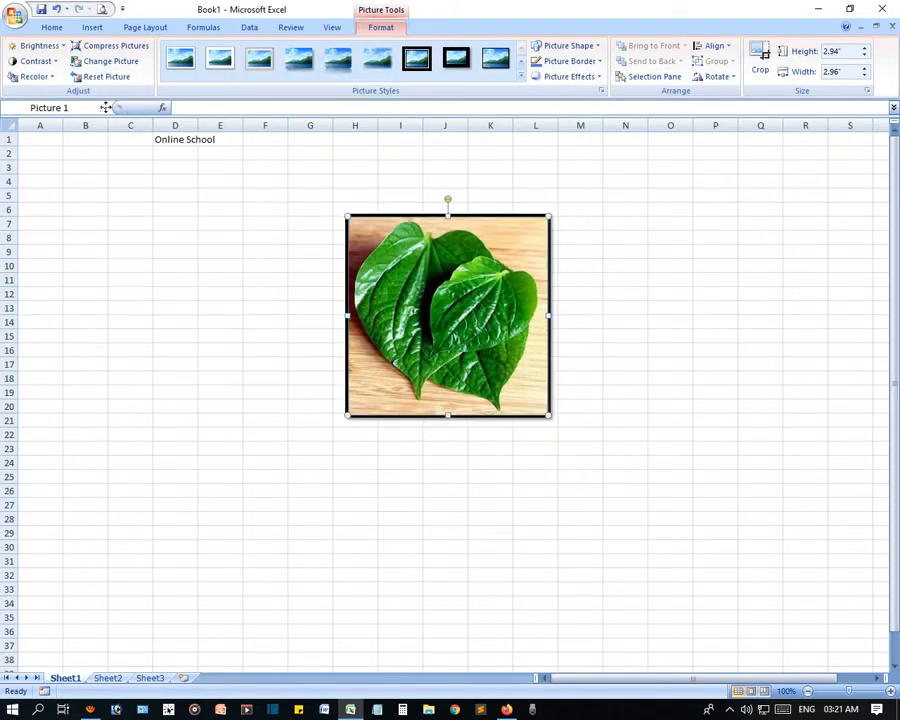
Preview the brightness and contrast presets on the leaf picture.
left_click(36, 45)
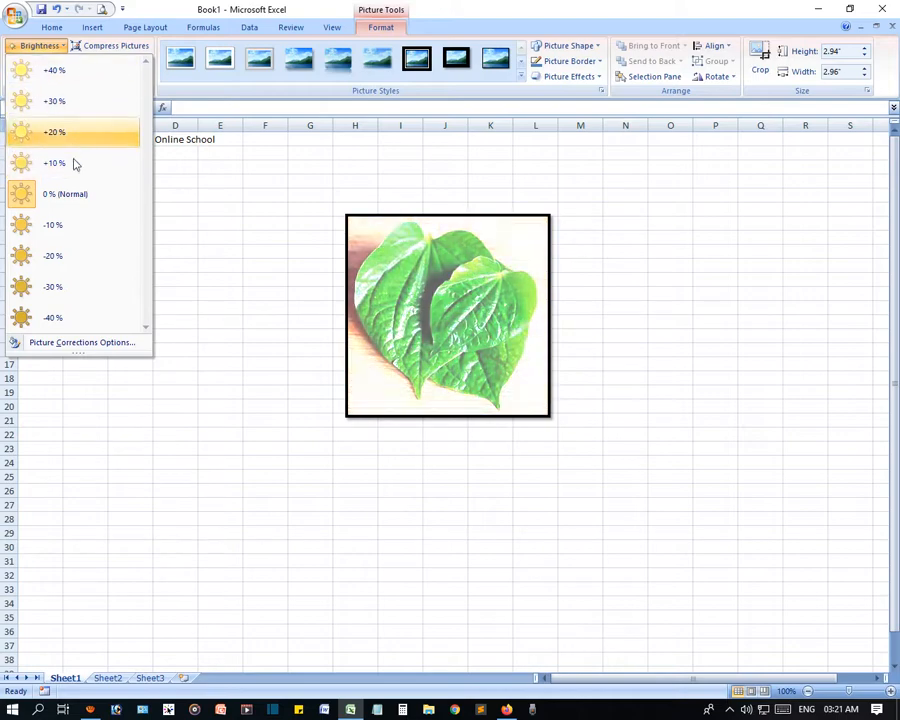
left_click(54, 49)
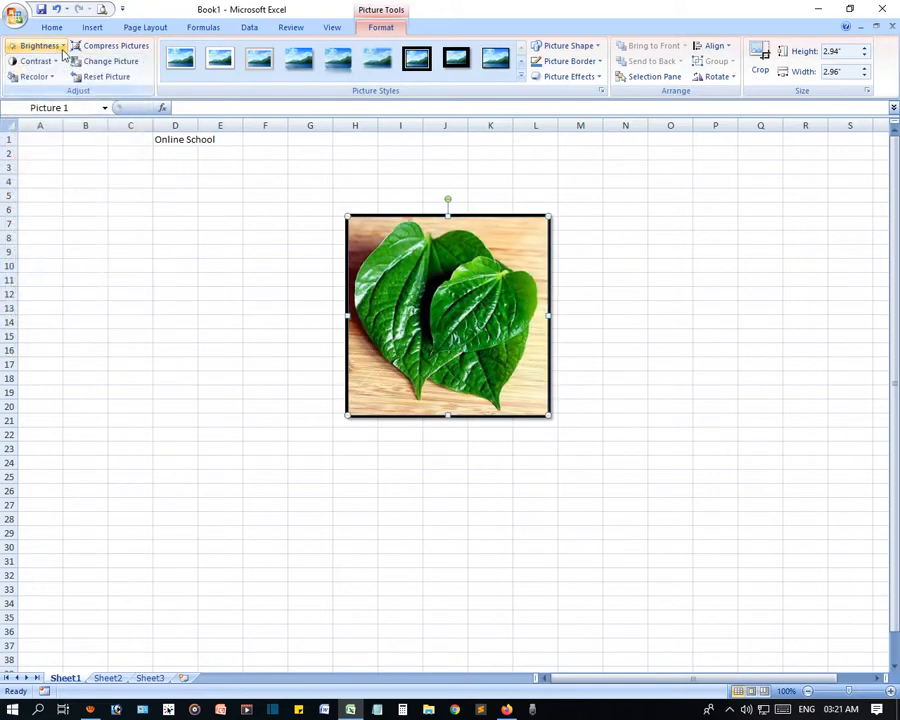
left_click(56, 63)
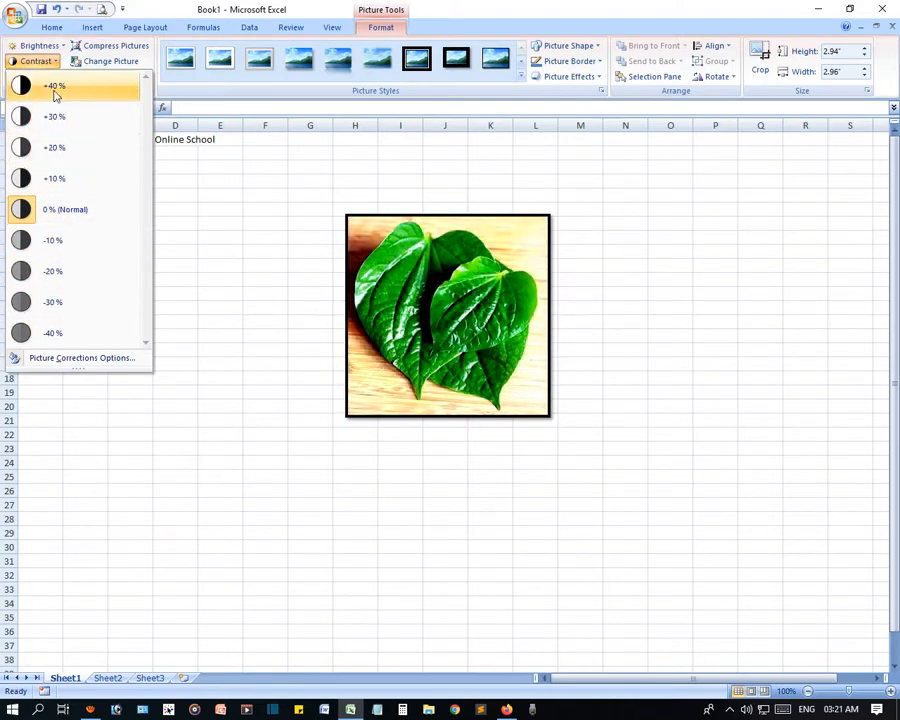
left_click(32, 61)
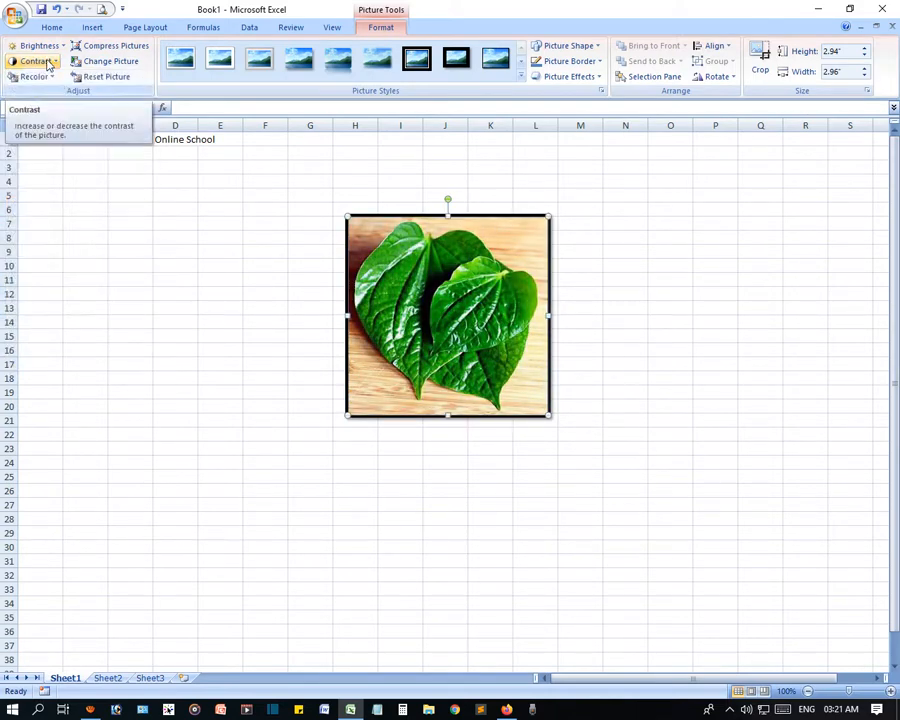
Try recoloring the leaf picture with a dark aqua theme color variation, and undo the recoloring.
left_click(33, 77)
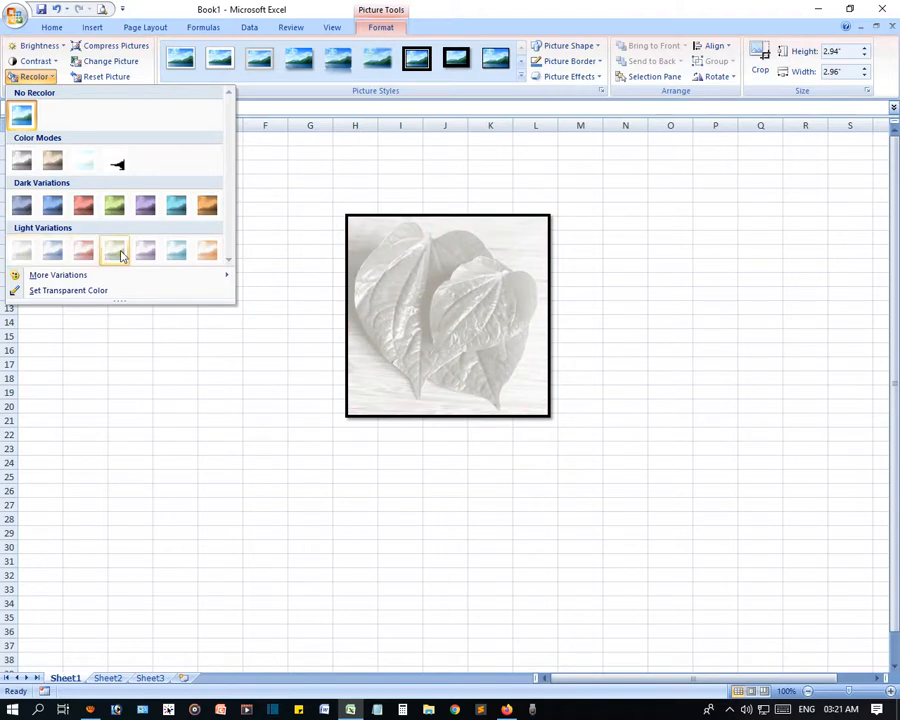
mouse_move(165, 283)
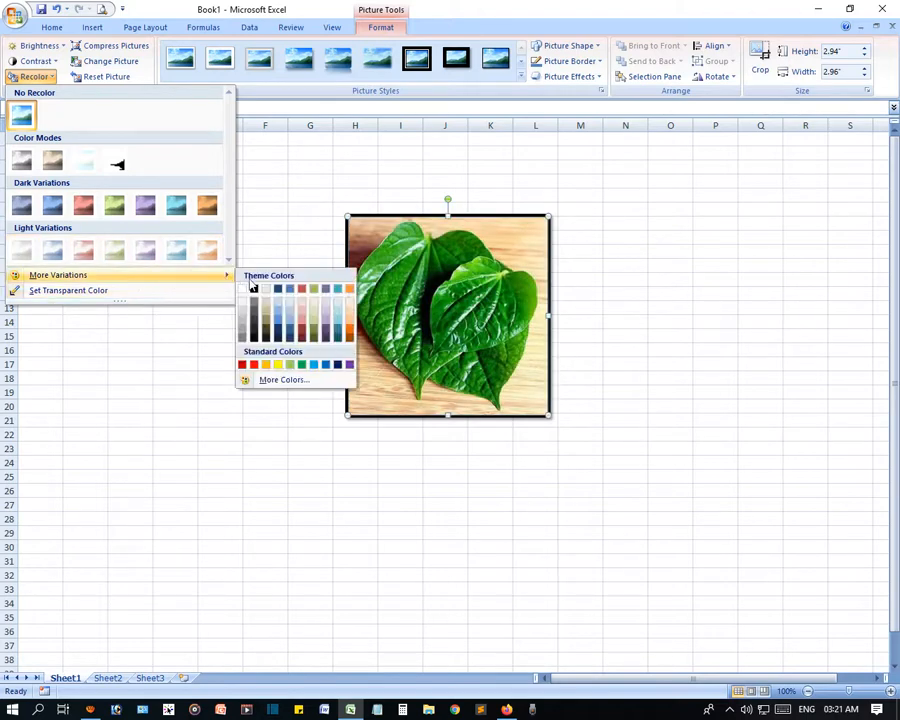
left_click(342, 331)
left_click(427, 549)
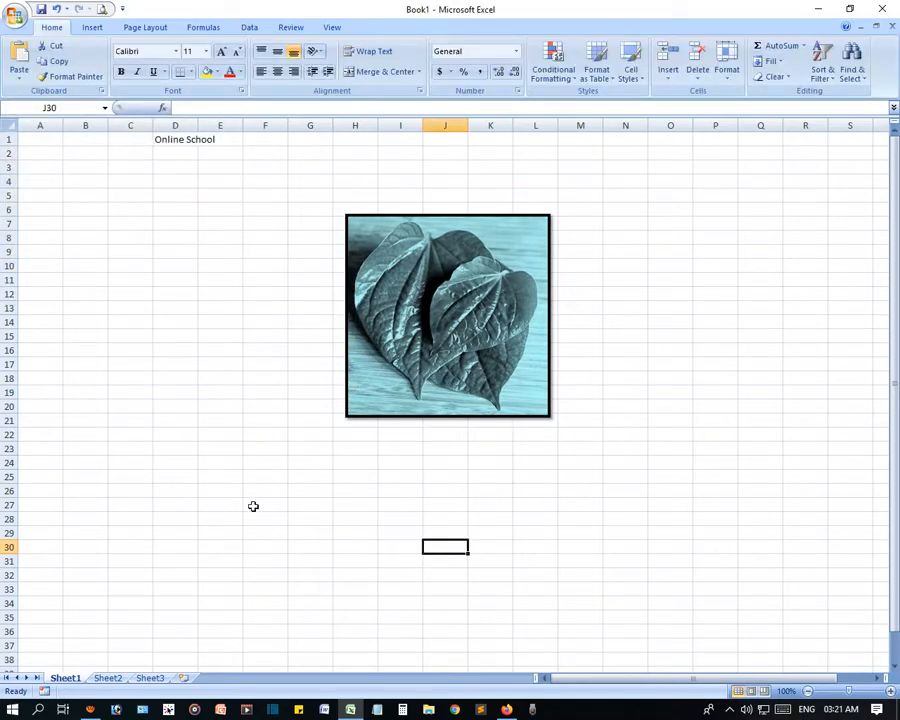
key("ctrl+z")
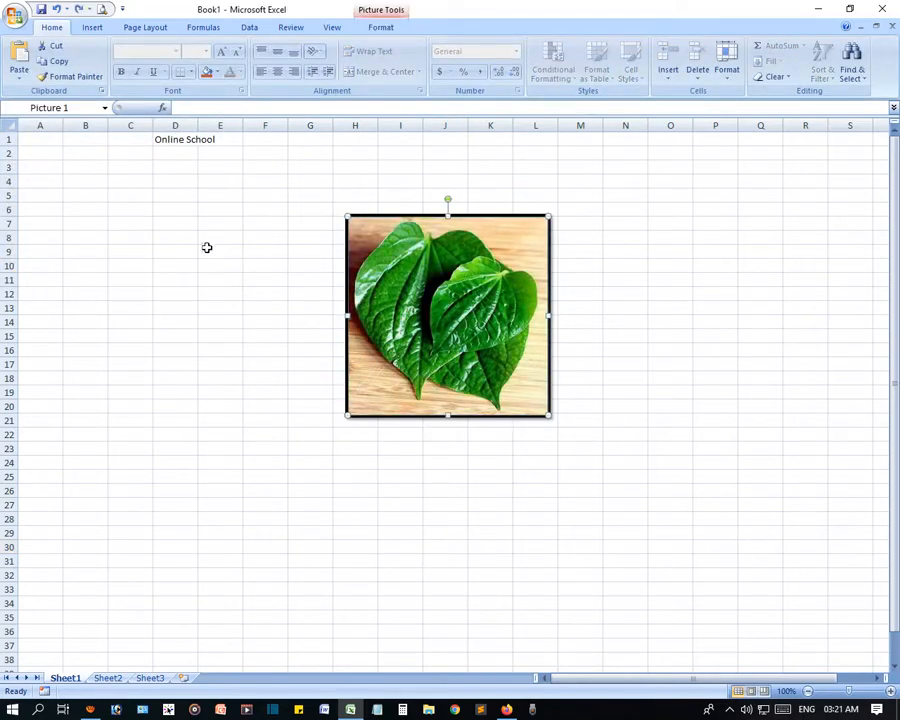
Compress the pictures in the workbook, without limiting the compression to the selected picture.
left_click(381, 27)
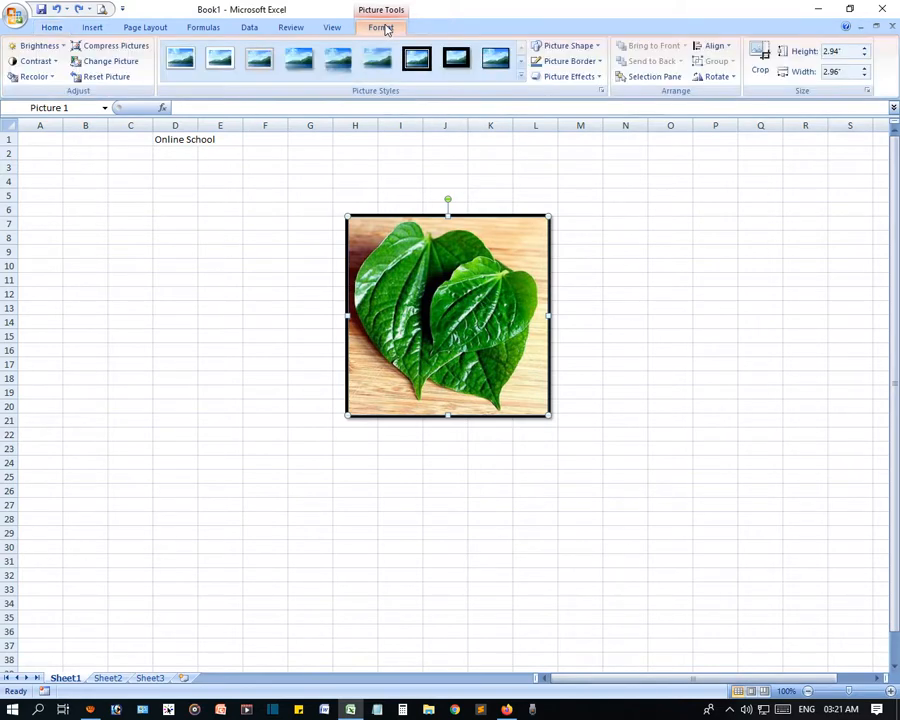
left_click(118, 46)
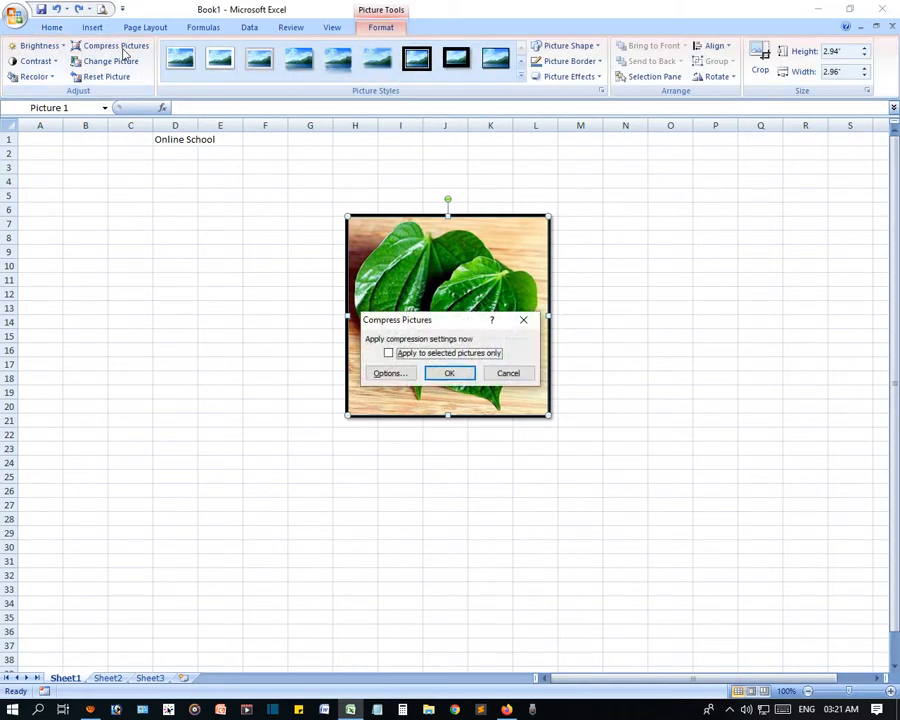
left_click(462, 373)
Replace the leaf picture with bike.jpg from the Pictures folder.
left_click(104, 64)
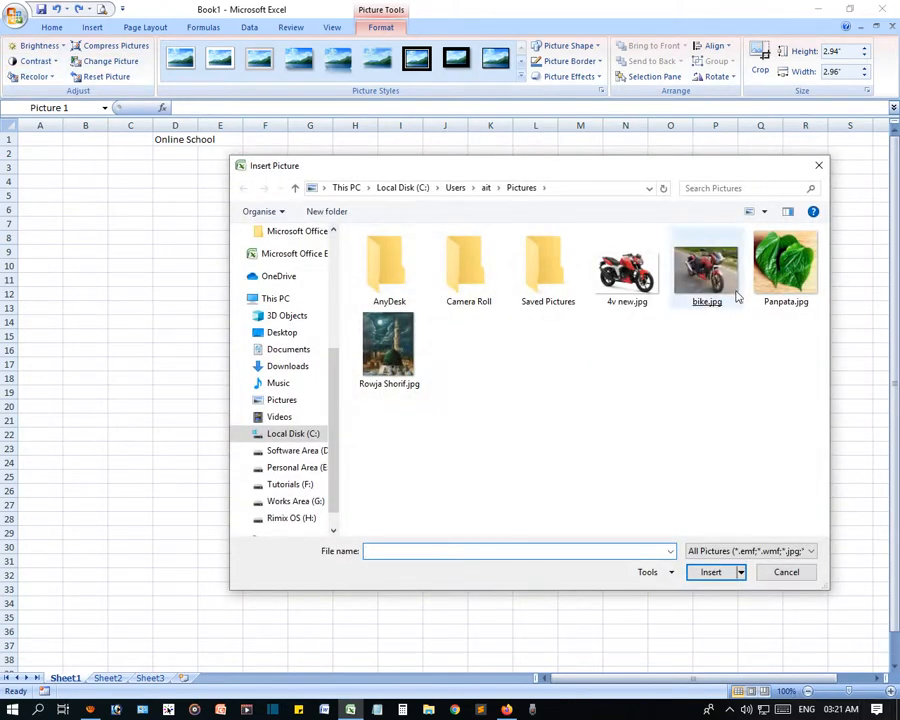
double_click(707, 278)
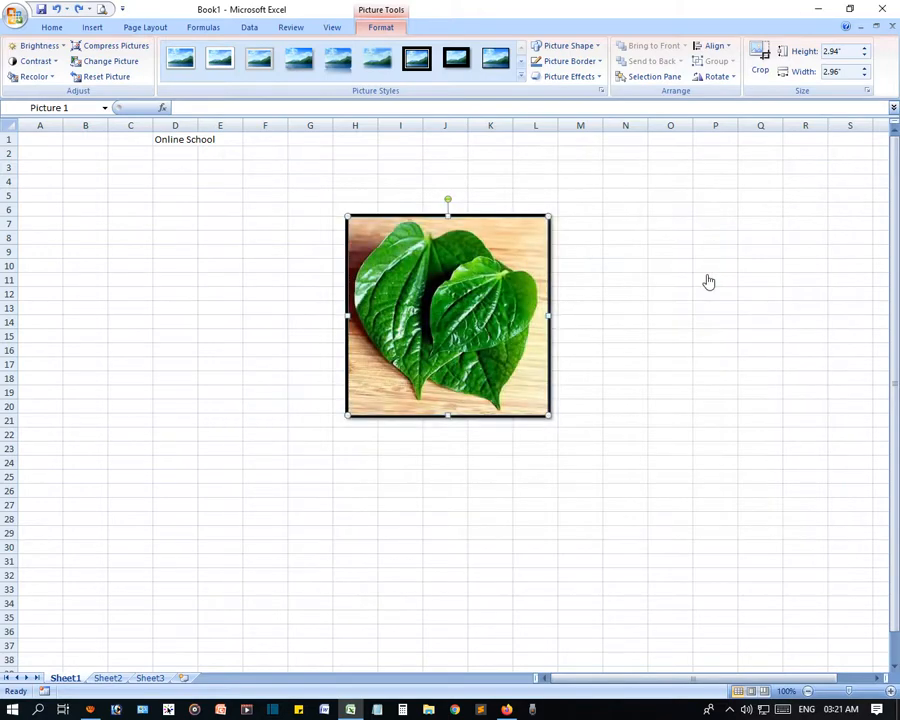
left_click(650, 500)
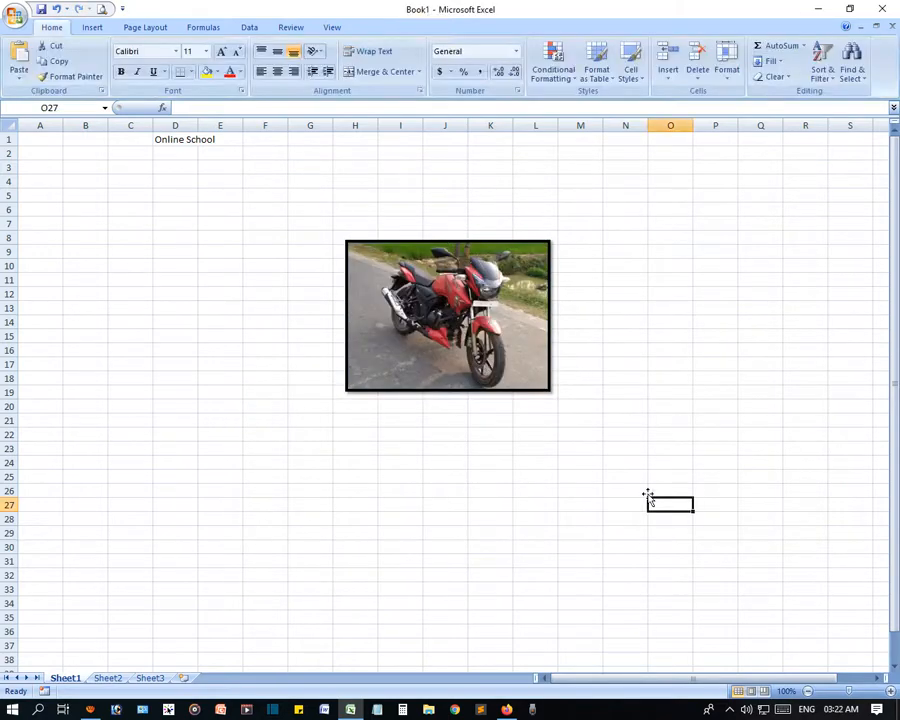
Enlarge the bike picture to about 5.32" high by 7.29" wide and place it across about F4:P29.
left_click(486, 333)
left_click_drag(550, 393, 842, 603)
left_click_drag(721, 511, 621, 445)
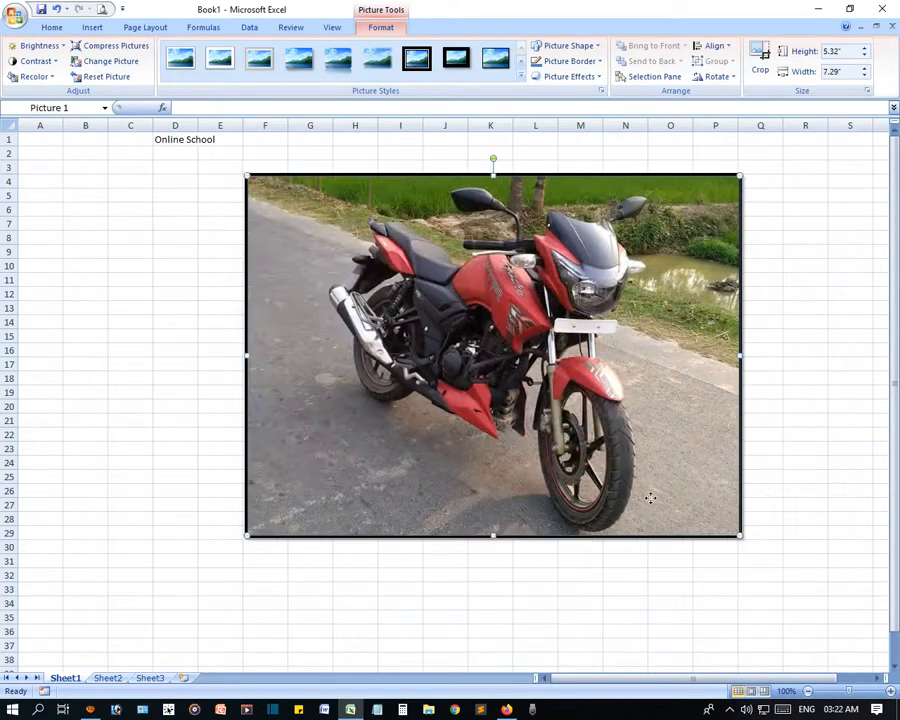
Reset the bike picture's formatting and size, and scale it down to about 3.61" high by 4.95" wide across about E5:M22.
left_click(107, 61)
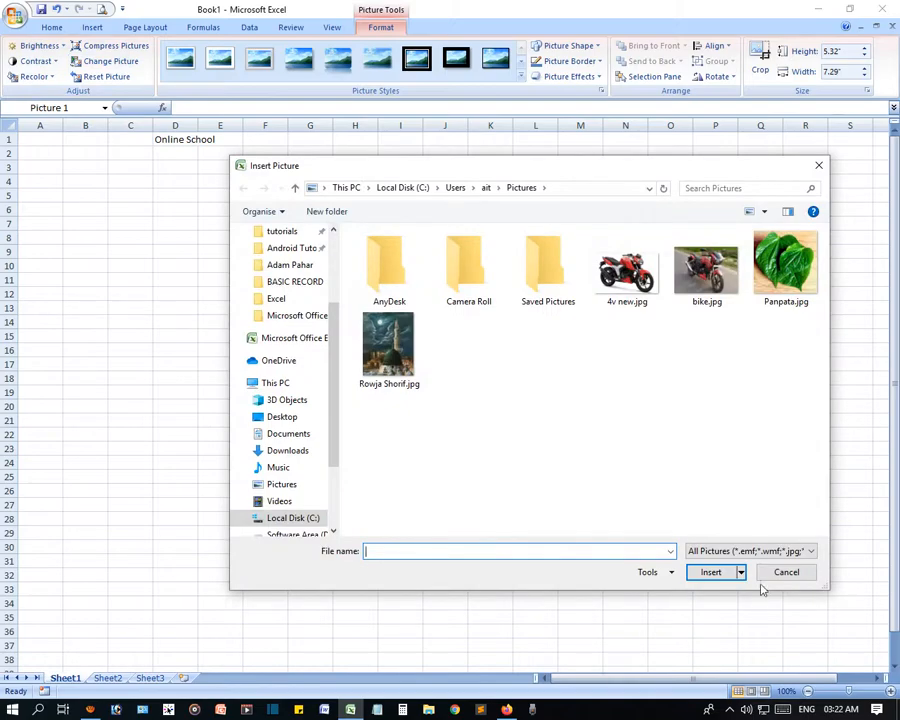
left_click(775, 576)
left_click(116, 80)
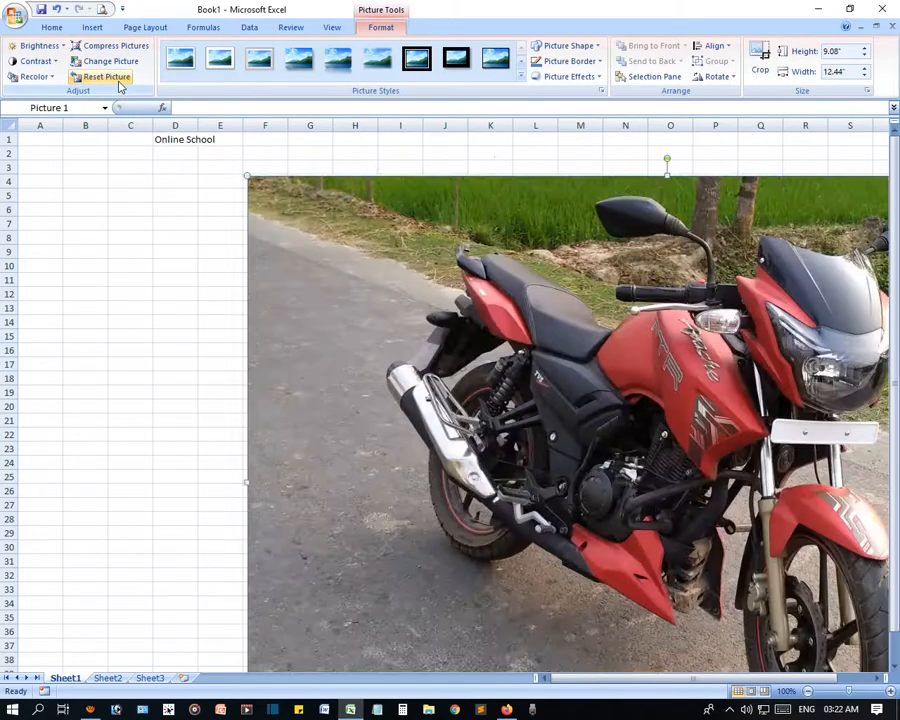
left_click_drag(824, 519, 582, 421)
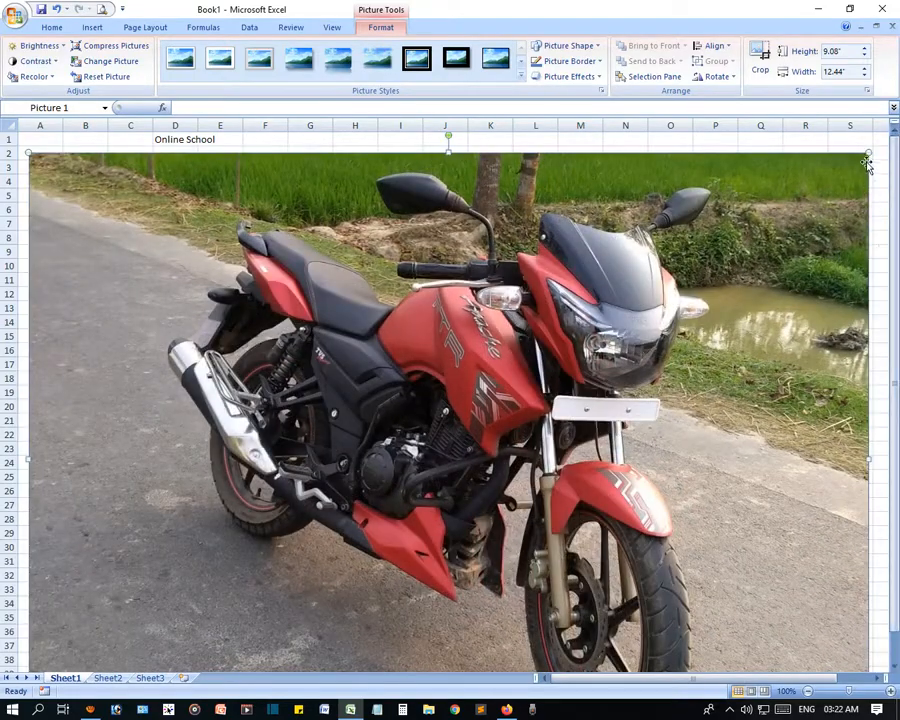
left_click_drag(868, 155, 523, 194)
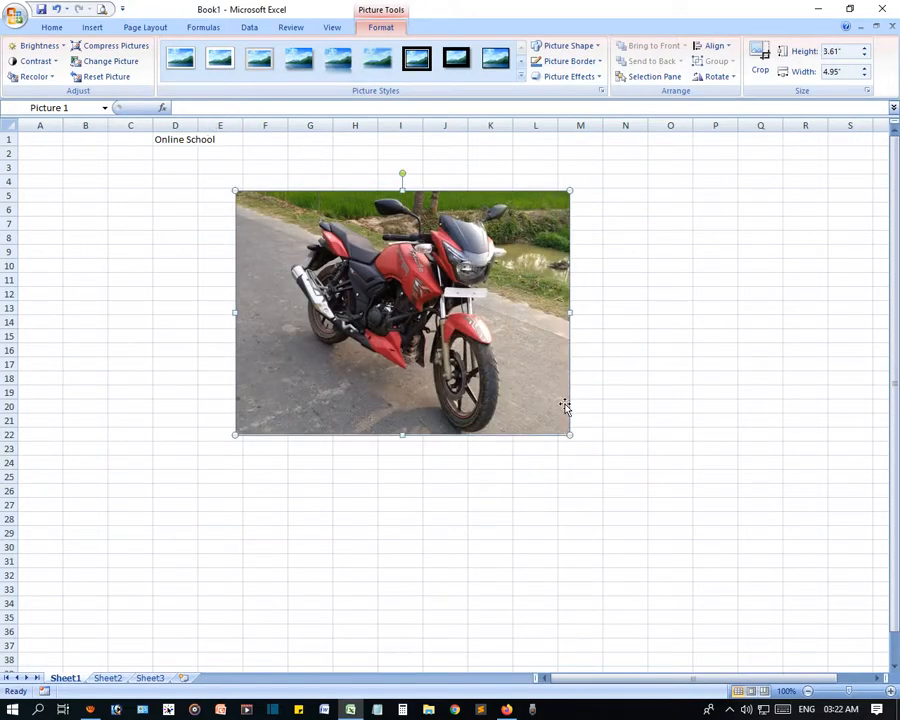
Recolor the bike picture with the dark red variation and set its contrast to +30 %.
left_click(32, 77)
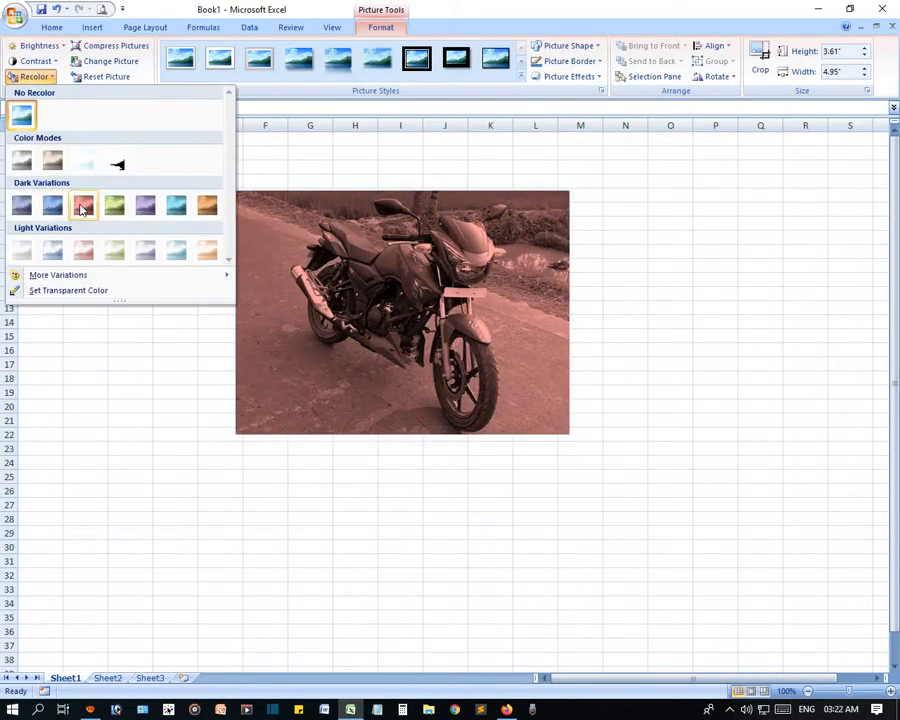
left_click(52, 152)
left_click(32, 61)
left_click(50, 116)
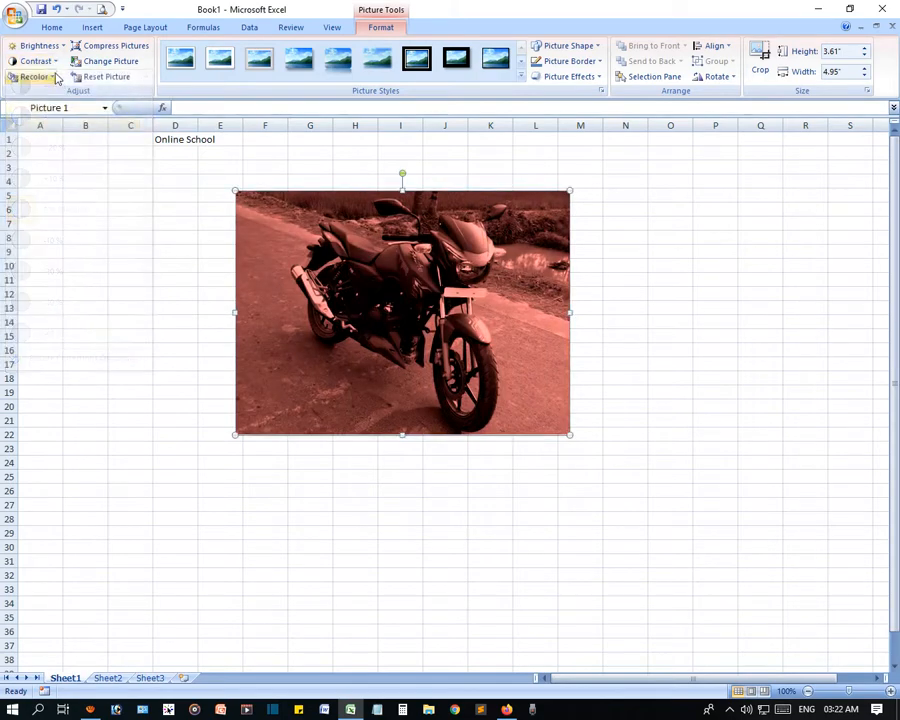
Try a brightness of +30 % on the bike picture and undo the change.
left_click(40, 46)
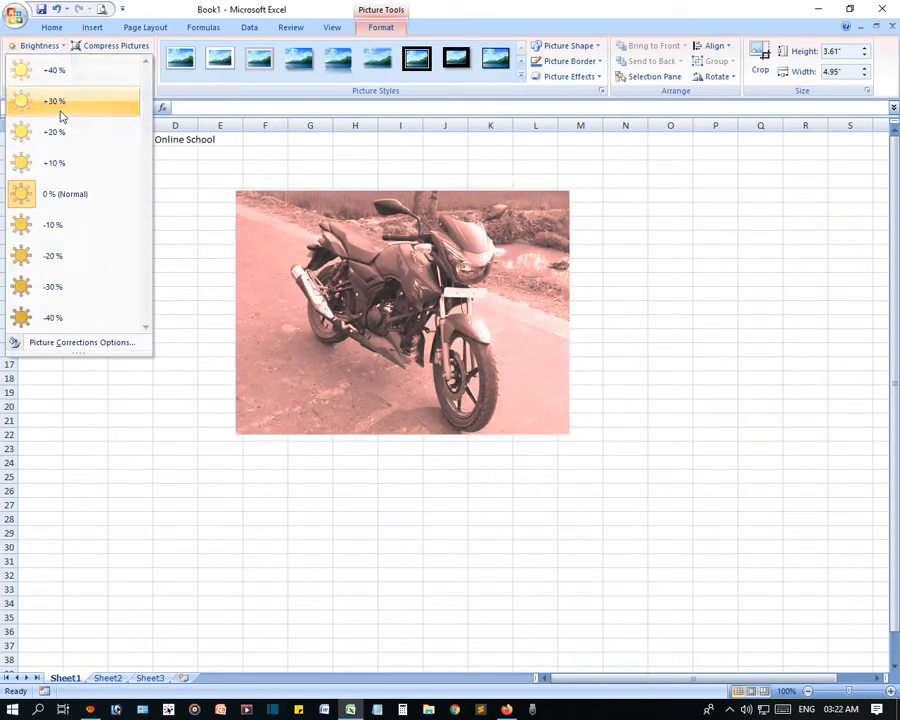
left_click(48, 98)
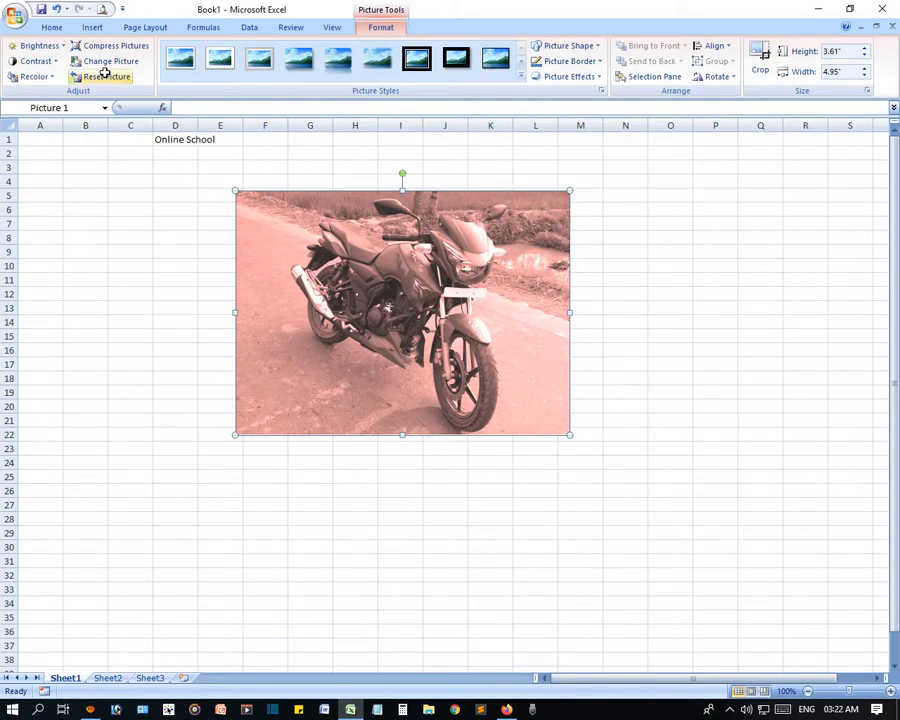
left_click(58, 12)
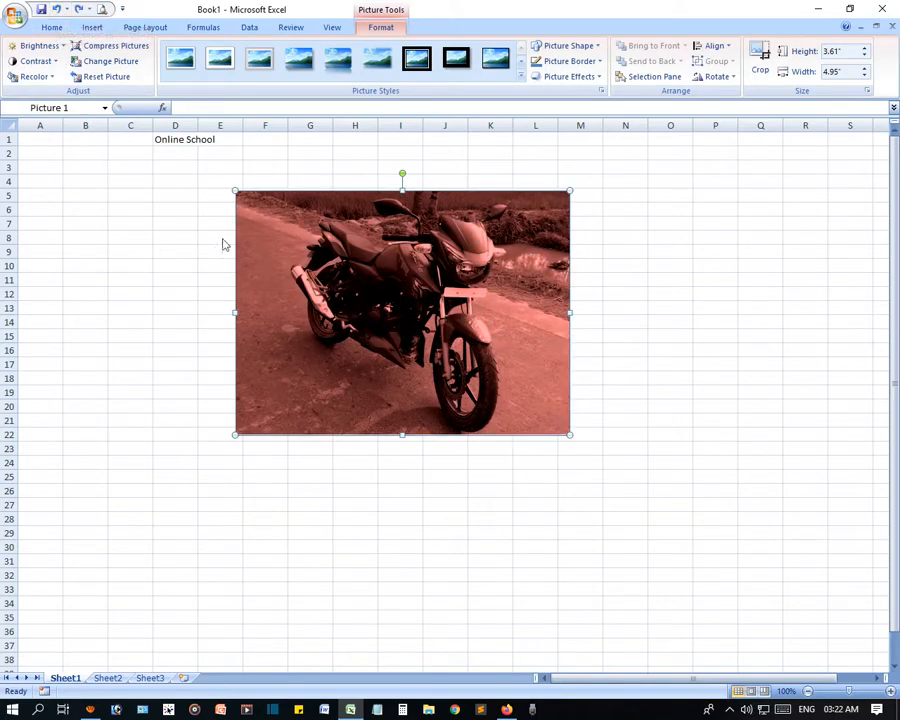
Reset the bike picture and scale it down to about 3.37" high by 4.61" wide, placed across about E10:L26.
left_click(102, 77)
left_click_drag(525, 328, 341, 310)
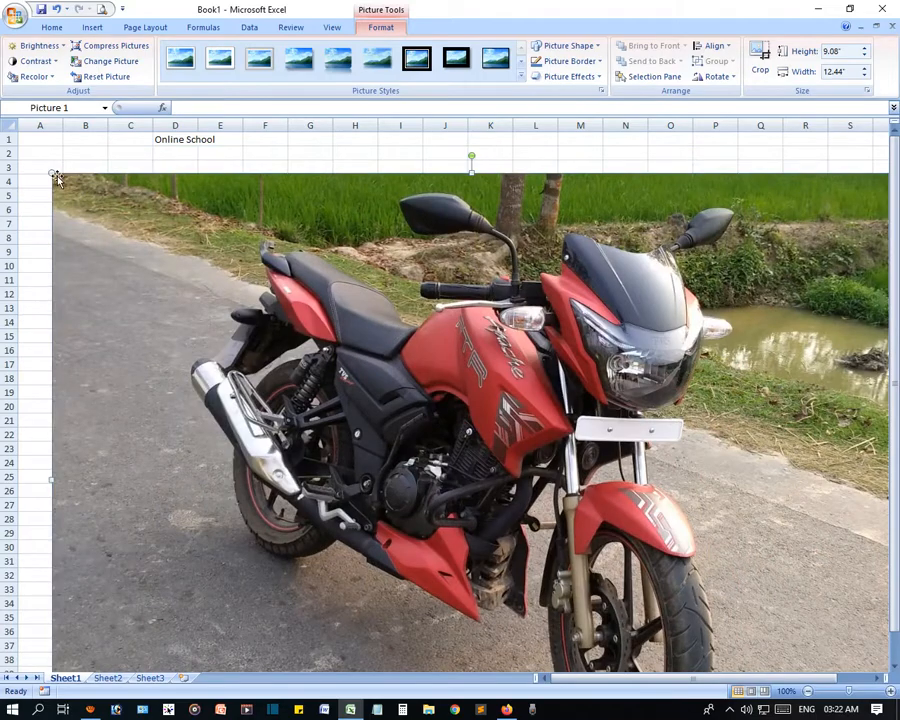
left_click_drag(52, 173, 380, 410)
left_click_drag(688, 545, 405, 340)
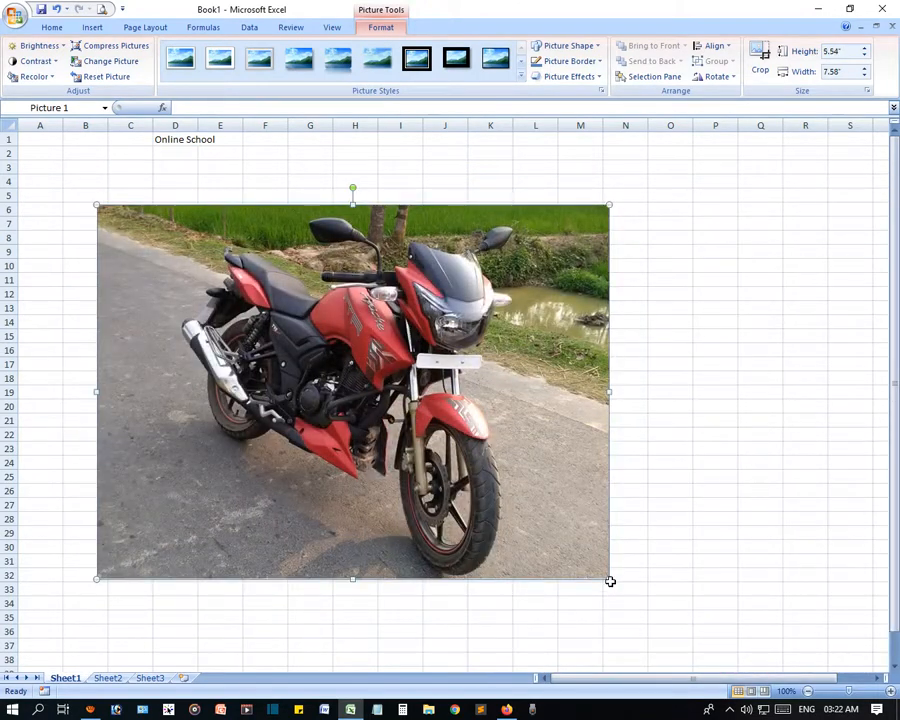
left_click_drag(610, 581, 490, 491)
left_click_drag(298, 340, 414, 341)
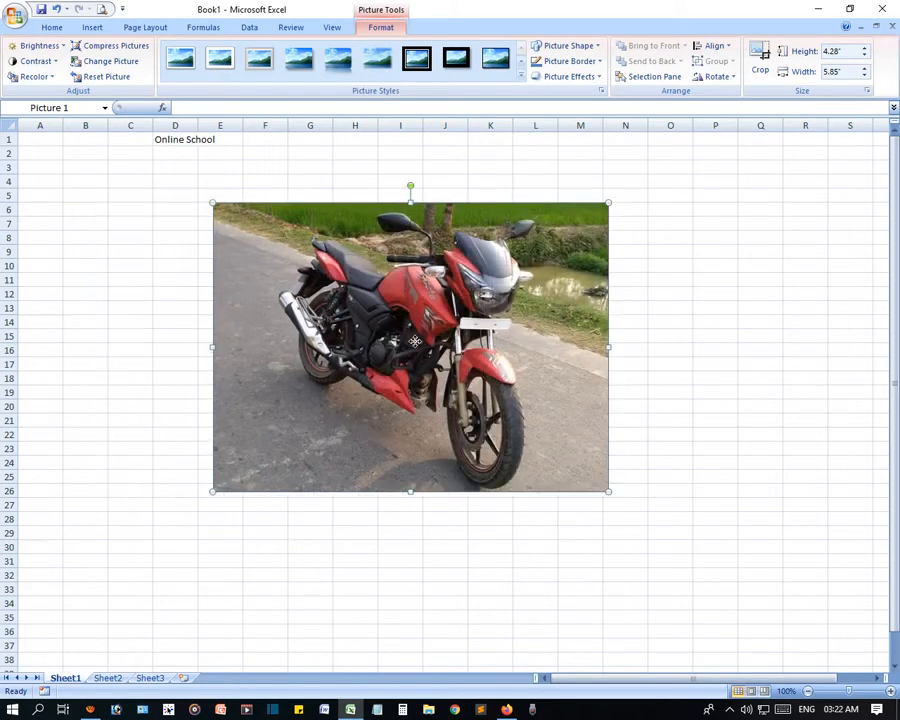
left_click_drag(608, 205, 524, 265)
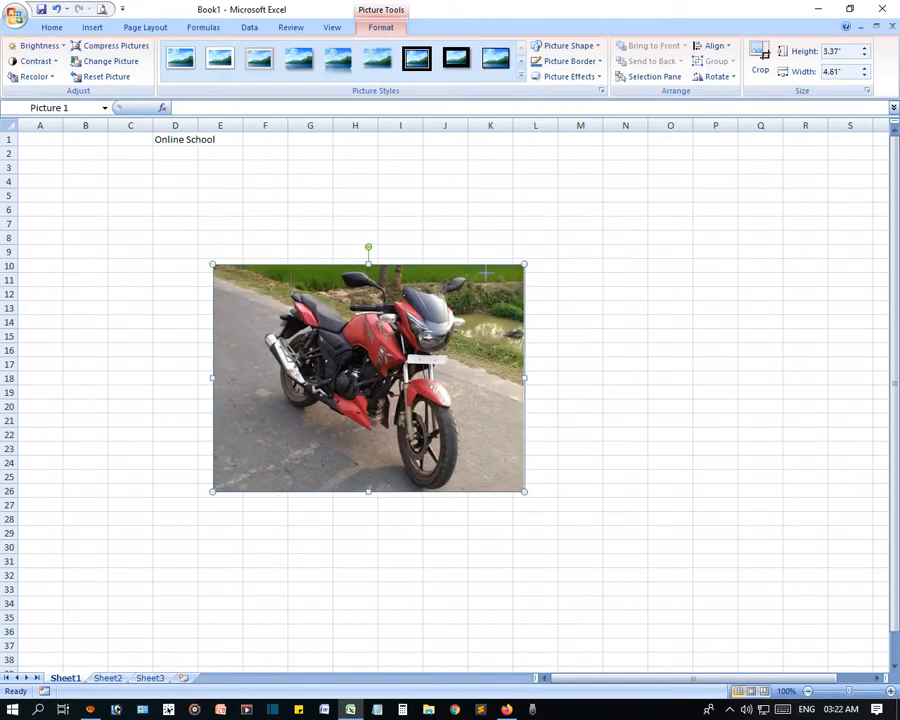
Apply the rotated, white-framed picture style to the bike picture.
left_click(580, 46)
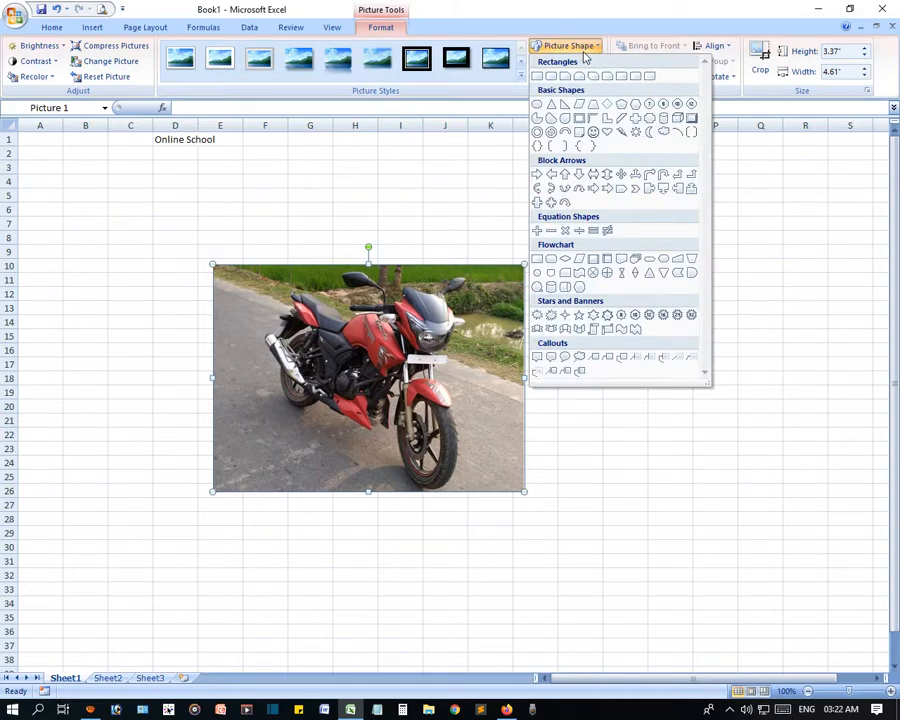
left_click(584, 47)
left_click(519, 76)
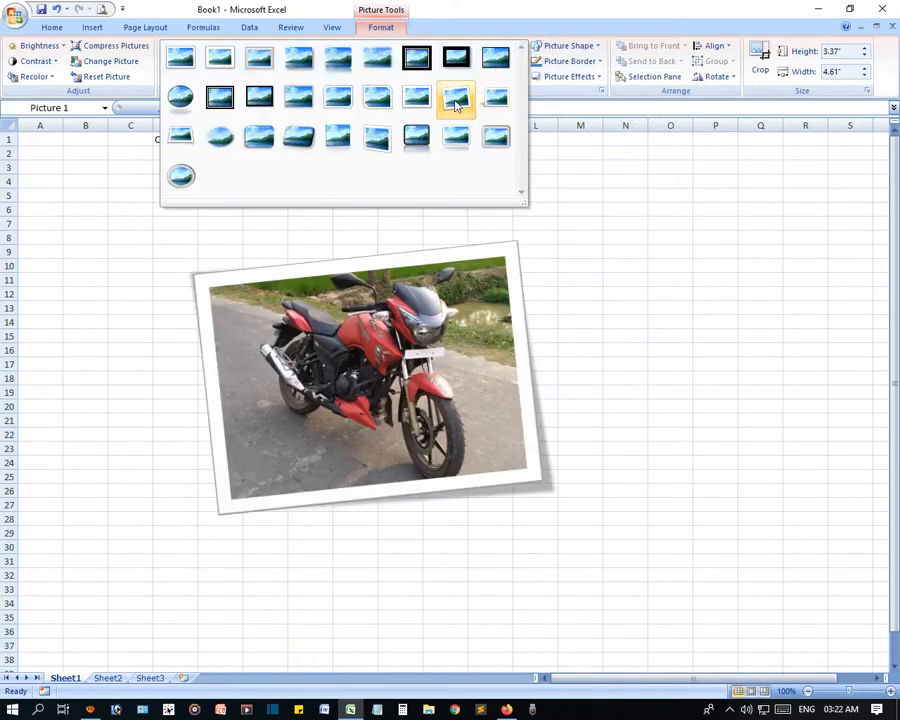
left_click(456, 104)
Change the bike picture's shape to two snipped-corner rectangle variants in turn, ending with the striped right block arrow.
left_click(580, 46)
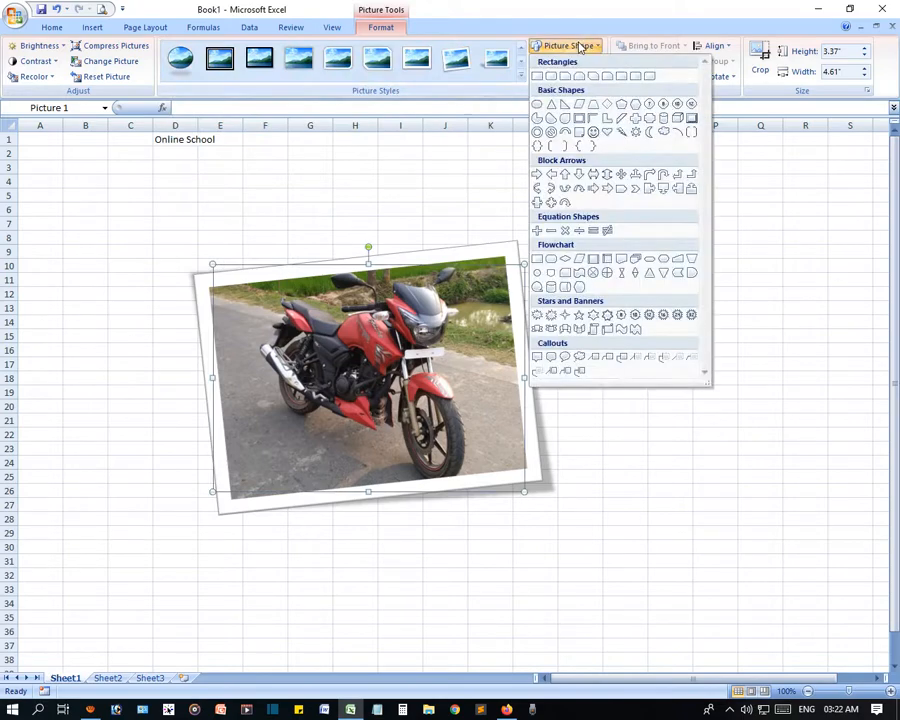
left_click(594, 78)
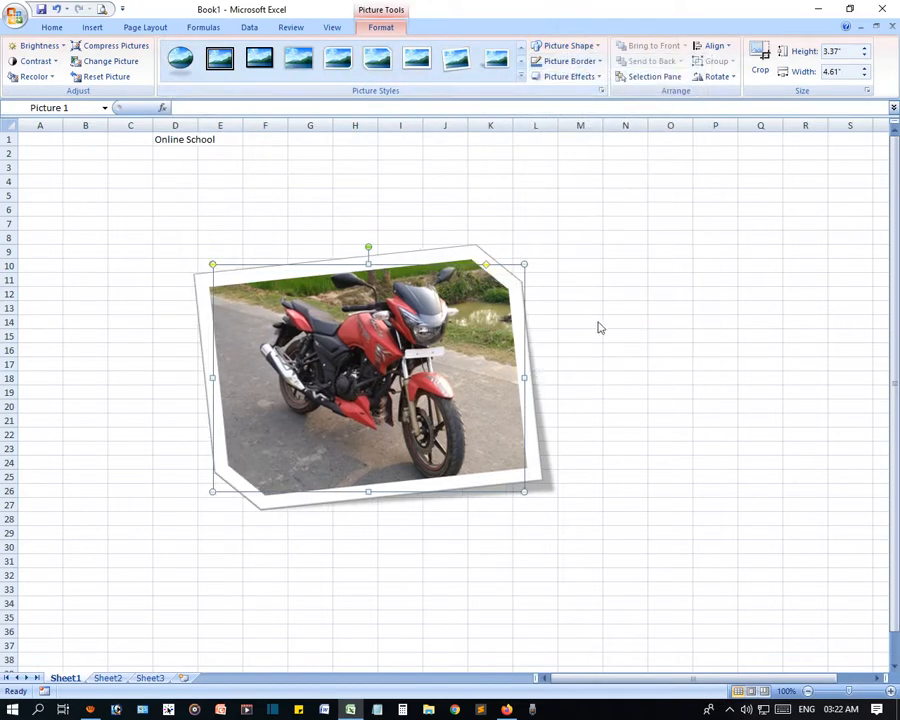
left_click(569, 46)
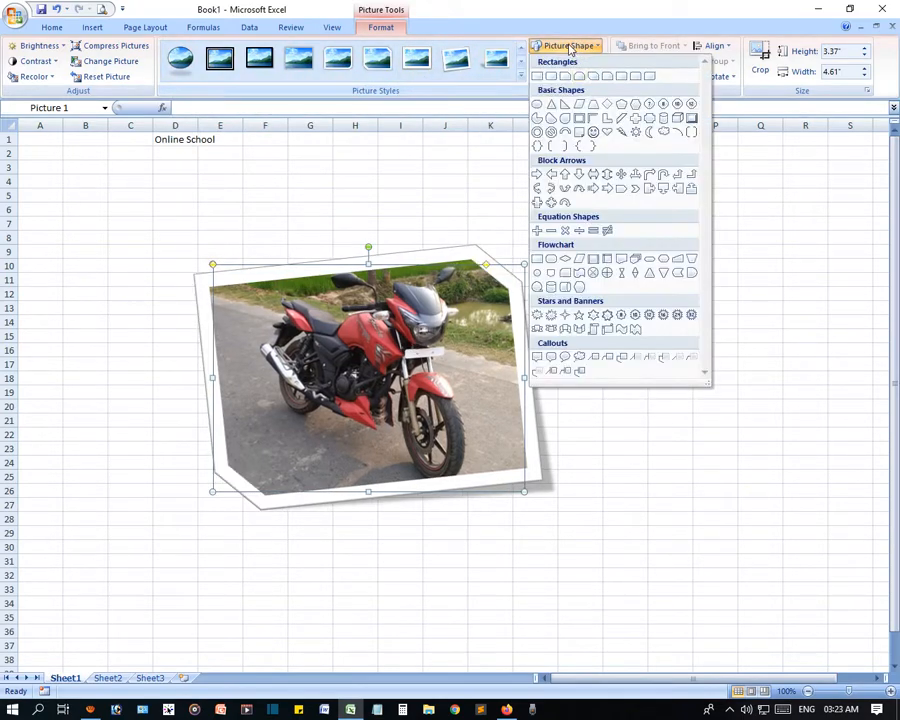
left_click(612, 78)
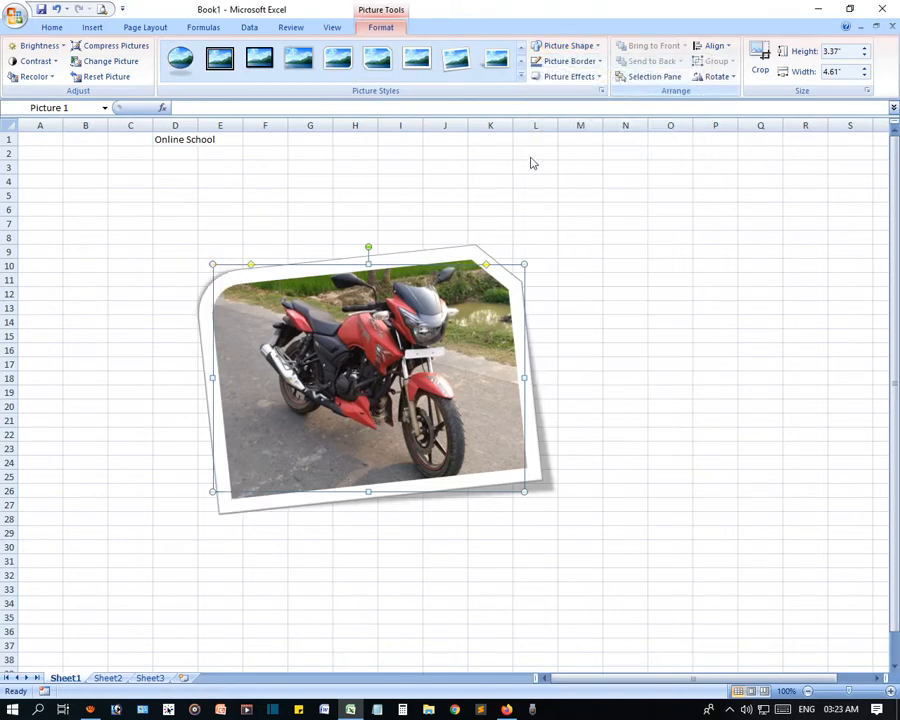
left_click(566, 46)
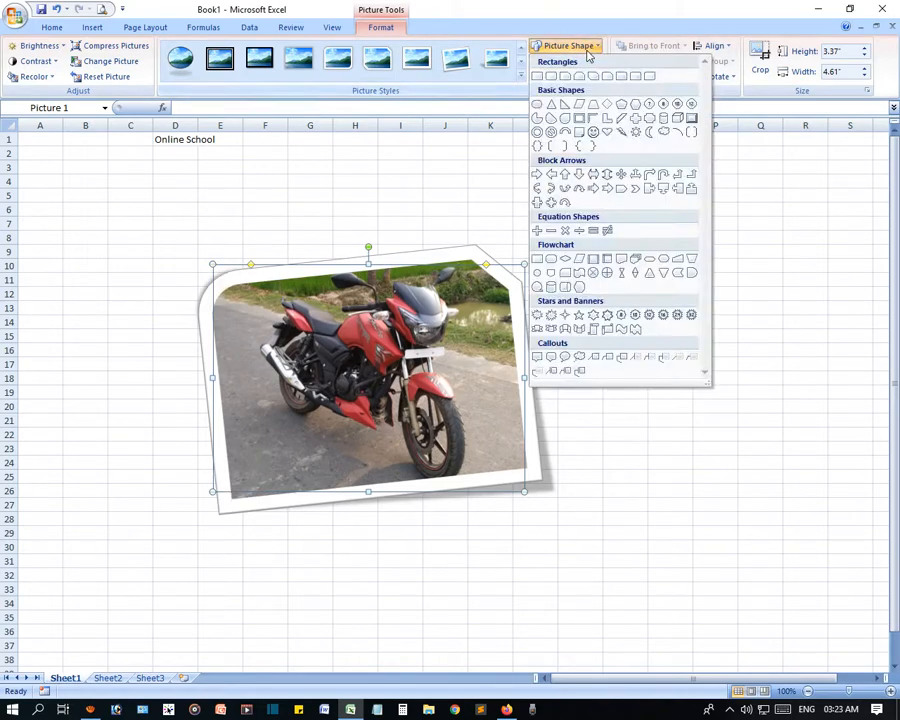
left_click(594, 189)
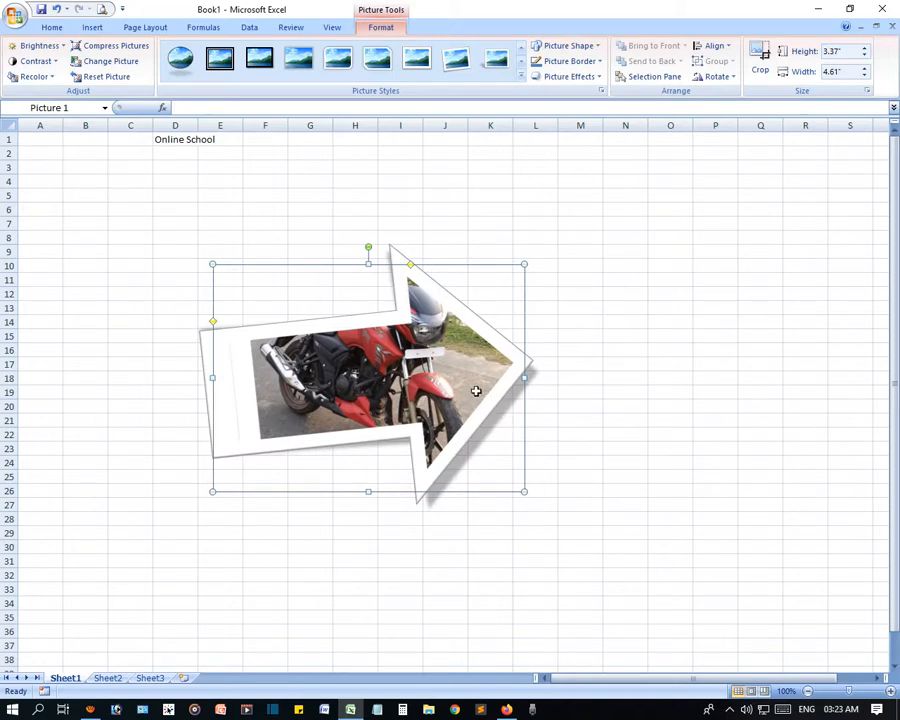
Move the arrow-shaped bike picture up to about D7:K23 and keep it selected.
left_click_drag(405, 375, 273, 318)
left_click_drag(382, 352, 529, 334)
left_click(480, 560)
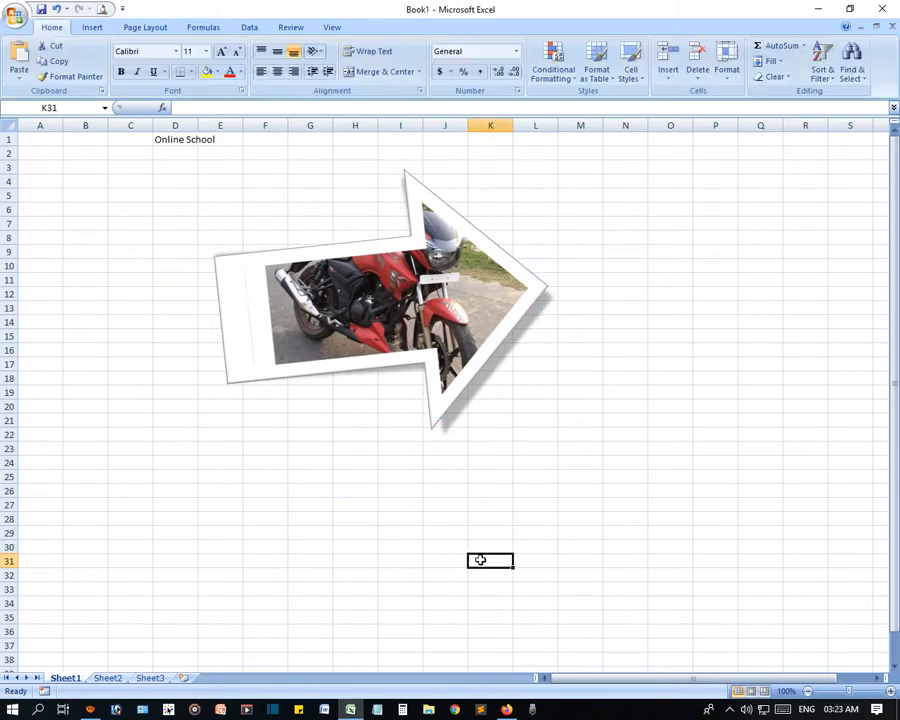
left_click(460, 301)
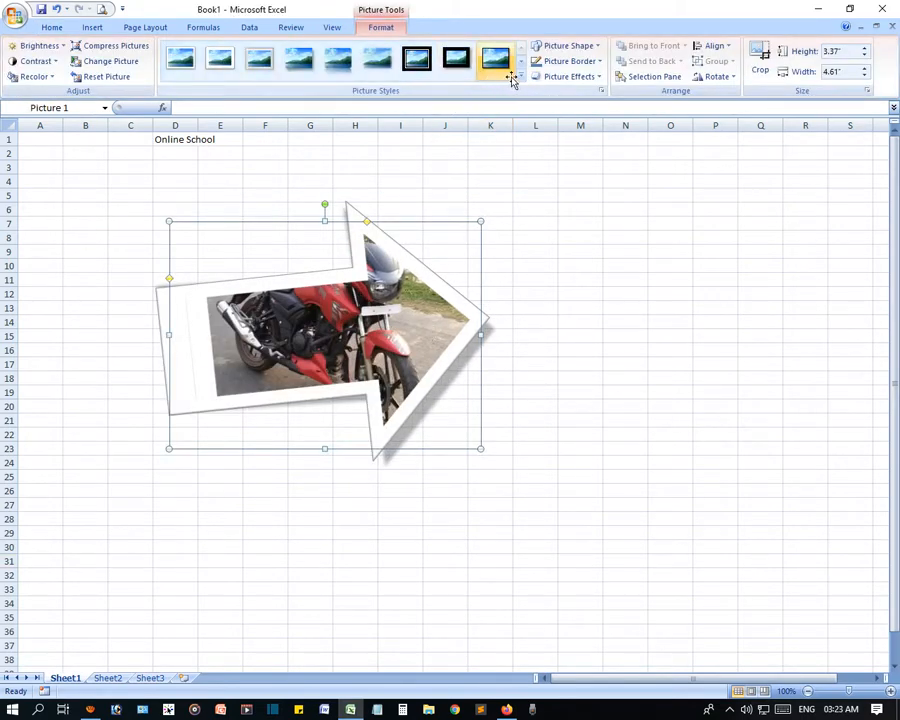
Change the bike picture's shape from the block arrow to a heart.
left_click(566, 45)
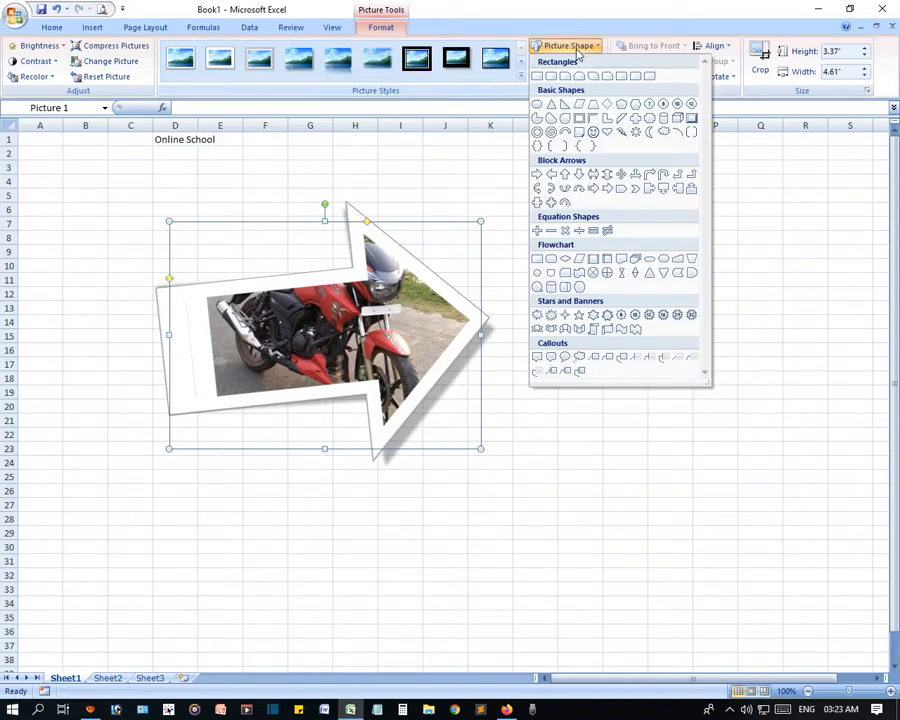
left_click(606, 134)
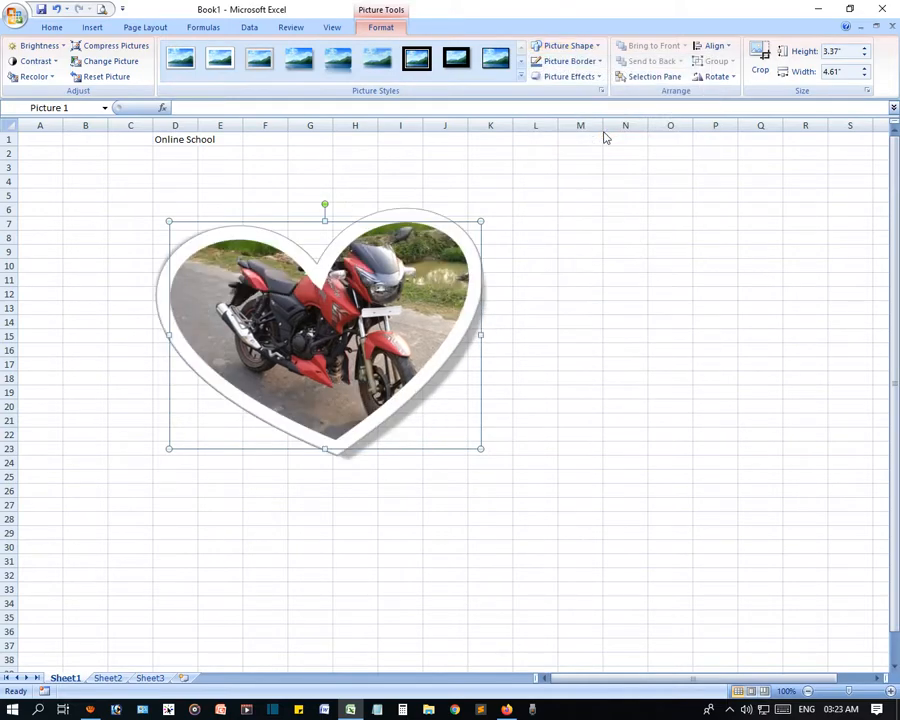
left_click(621, 374)
Apply the Metal Rounded Rectangle picture style and give the metal-framed bike picture a heart shape.
left_click(299, 261)
left_click(520, 76)
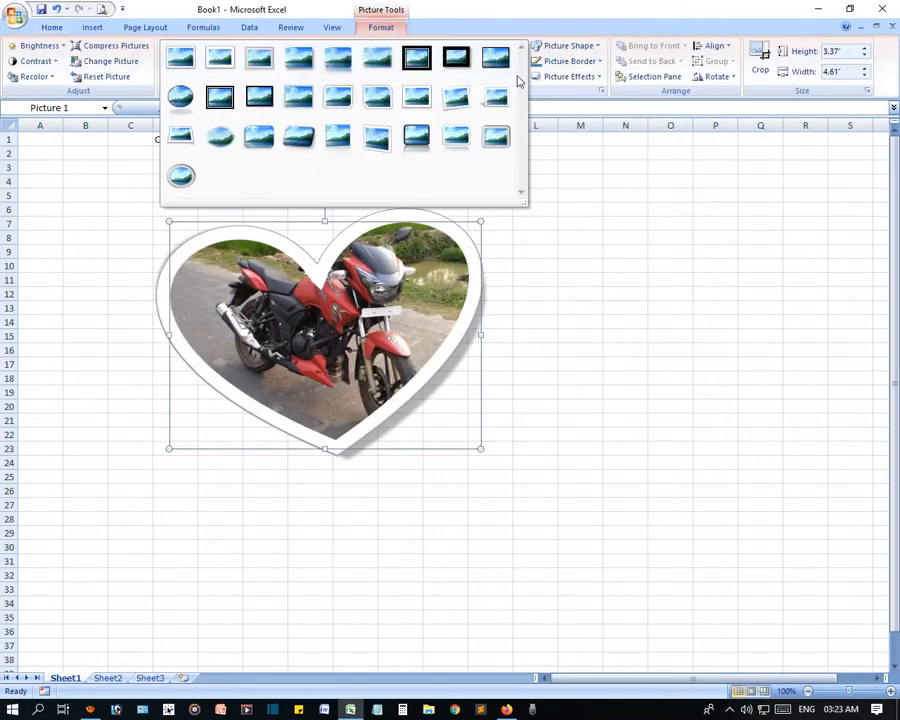
left_click(495, 137)
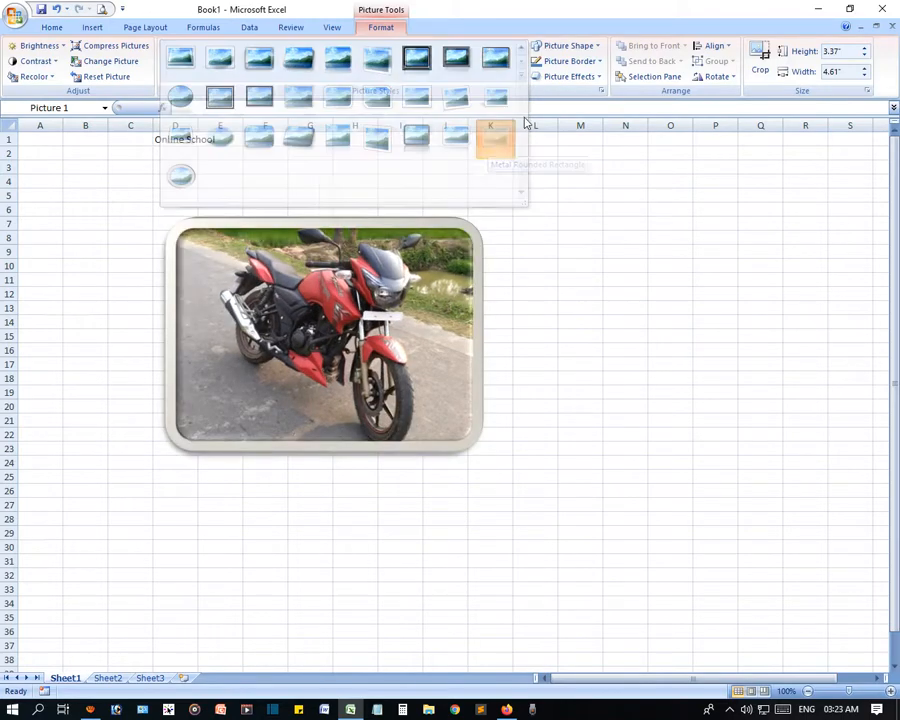
left_click(590, 45)
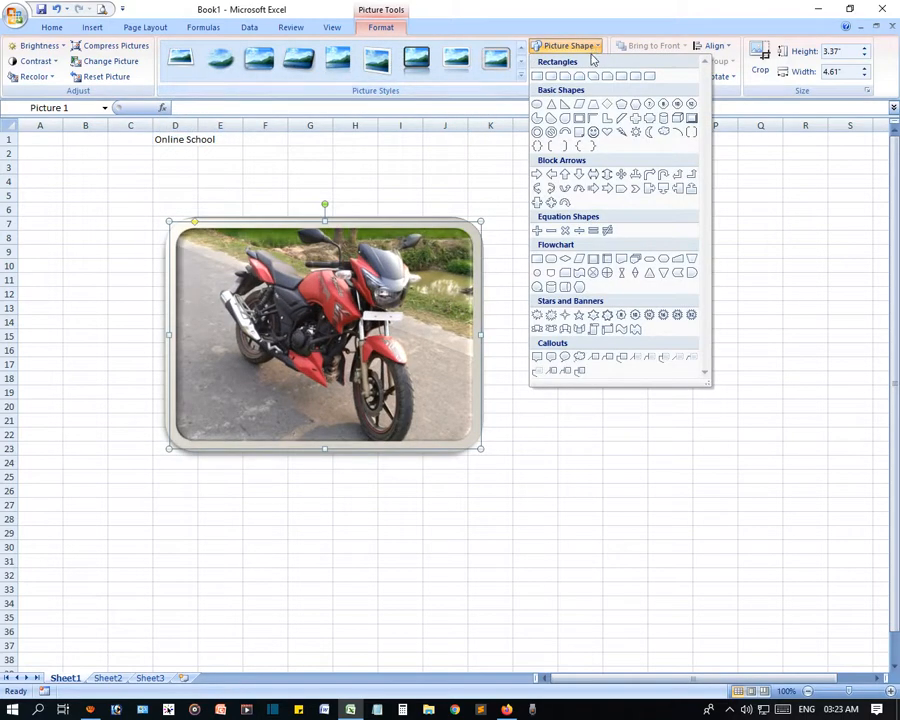
left_click(608, 134)
left_click(592, 393)
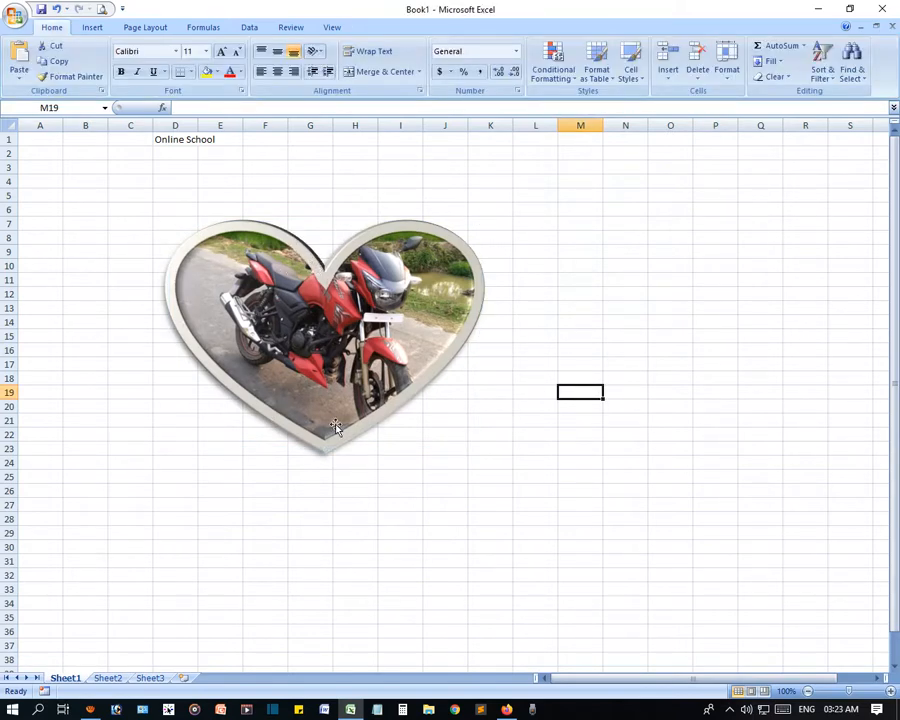
Color the heart-shaped bike picture's border with the standard dark red.
left_click(406, 345)
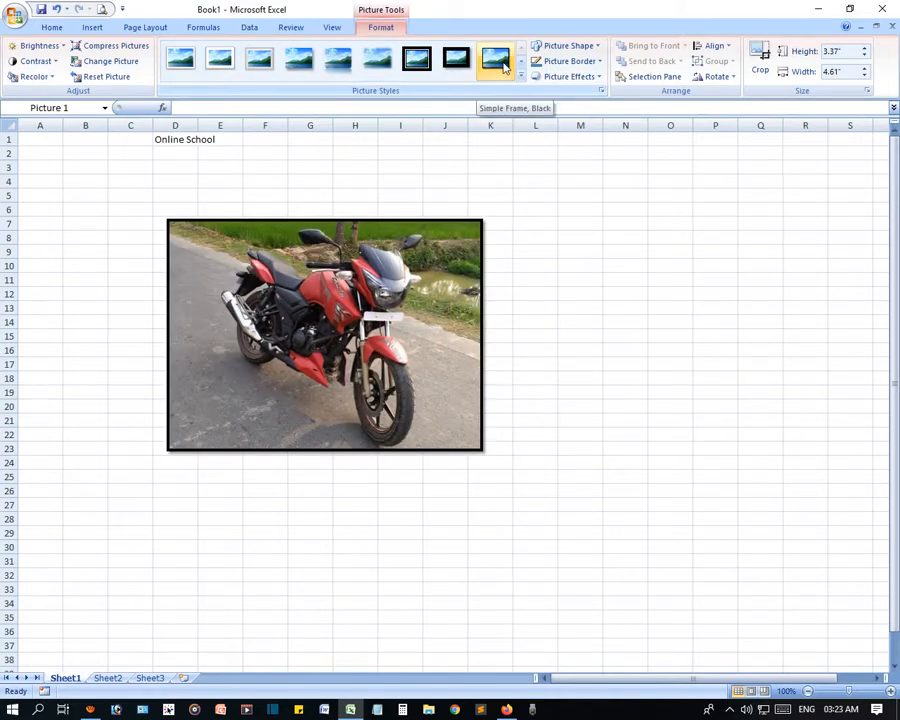
left_click(568, 61)
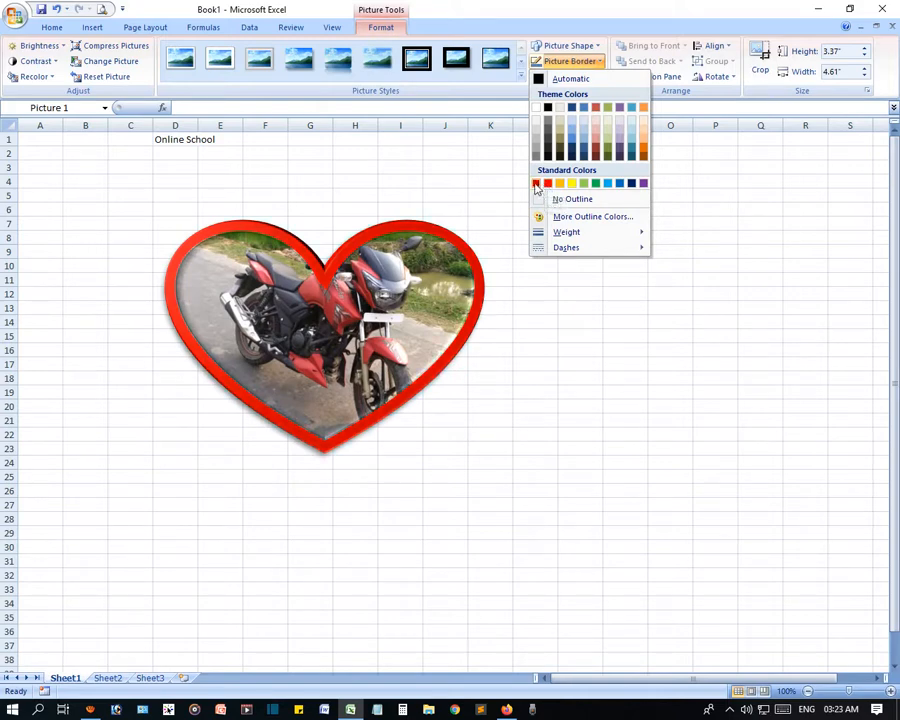
left_click(536, 185)
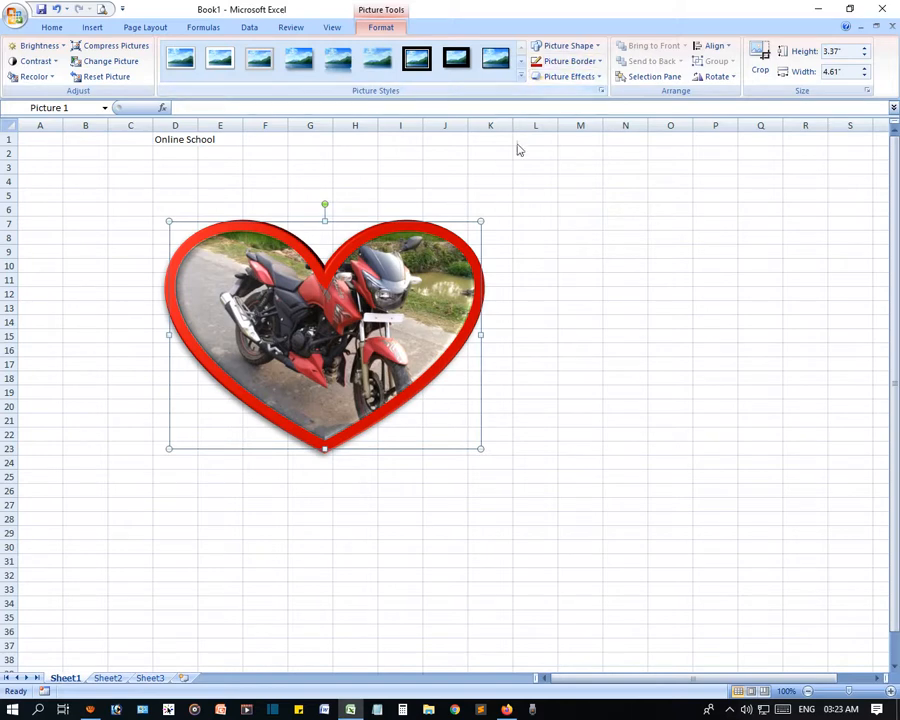
Apply the Simple Frame, Black picture style to the bike picture and set its border color to the standard red.
left_click(581, 77)
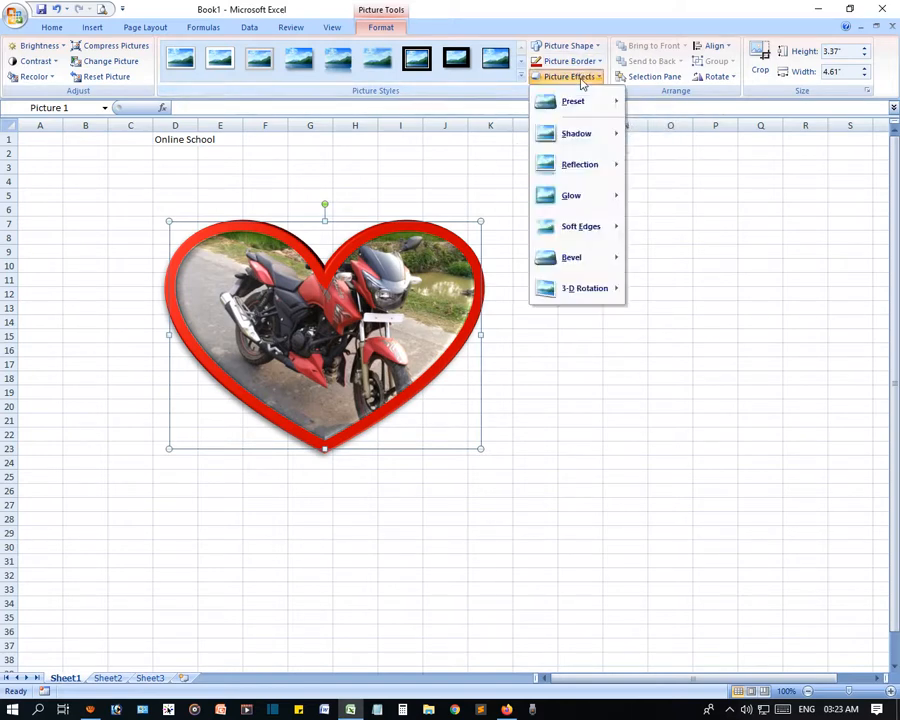
mouse_move(587, 108)
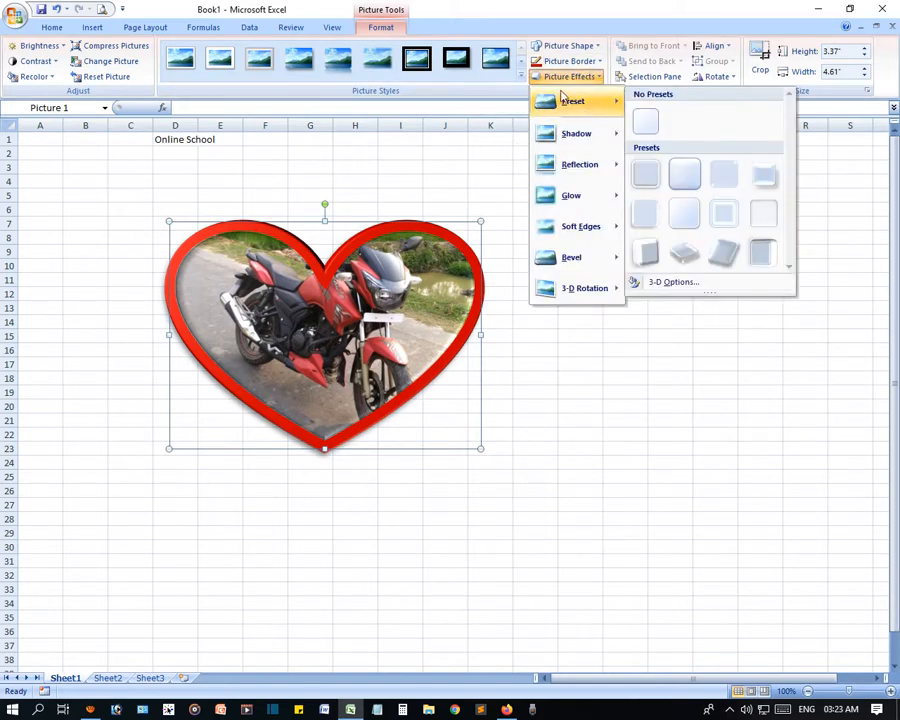
left_click(497, 62)
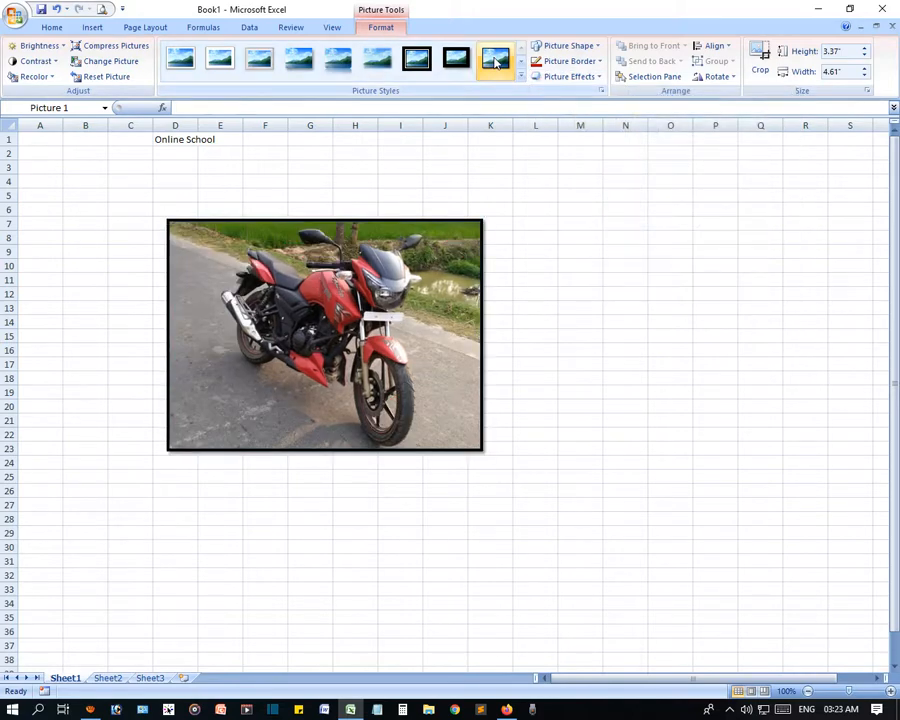
left_click(590, 77)
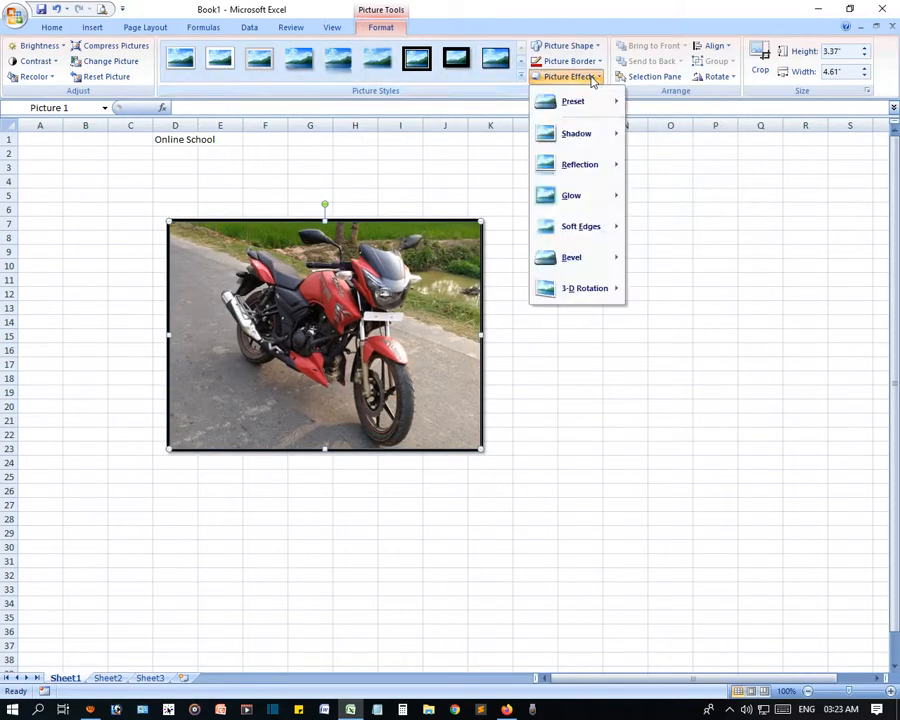
left_click(566, 61)
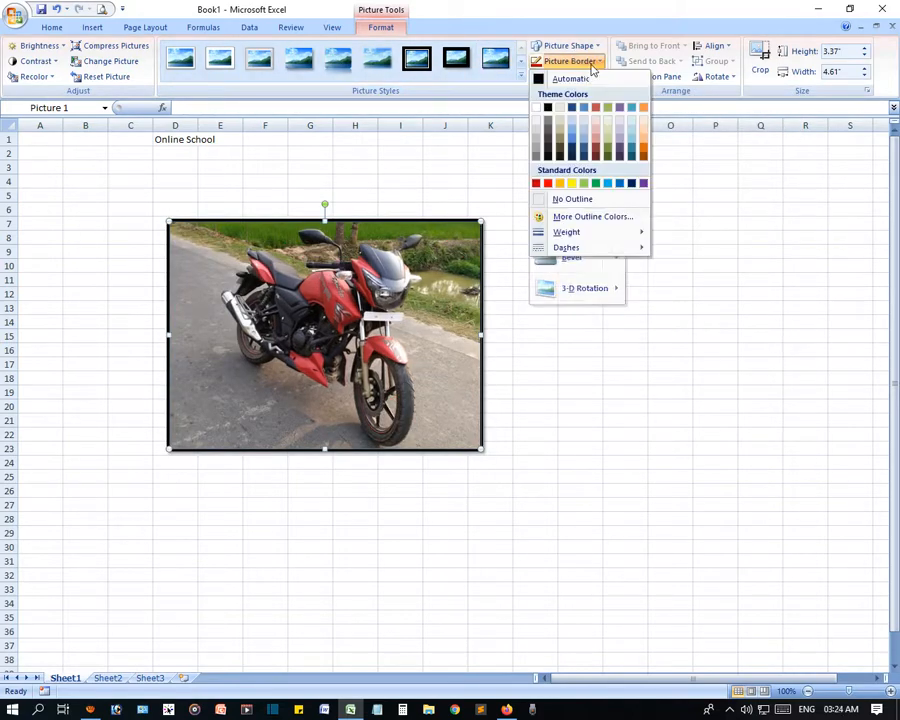
left_click(551, 184)
Preview the Preset and Shadow picture effects on the bike picture and view the Shadow settings in Format Picture.
left_click(570, 77)
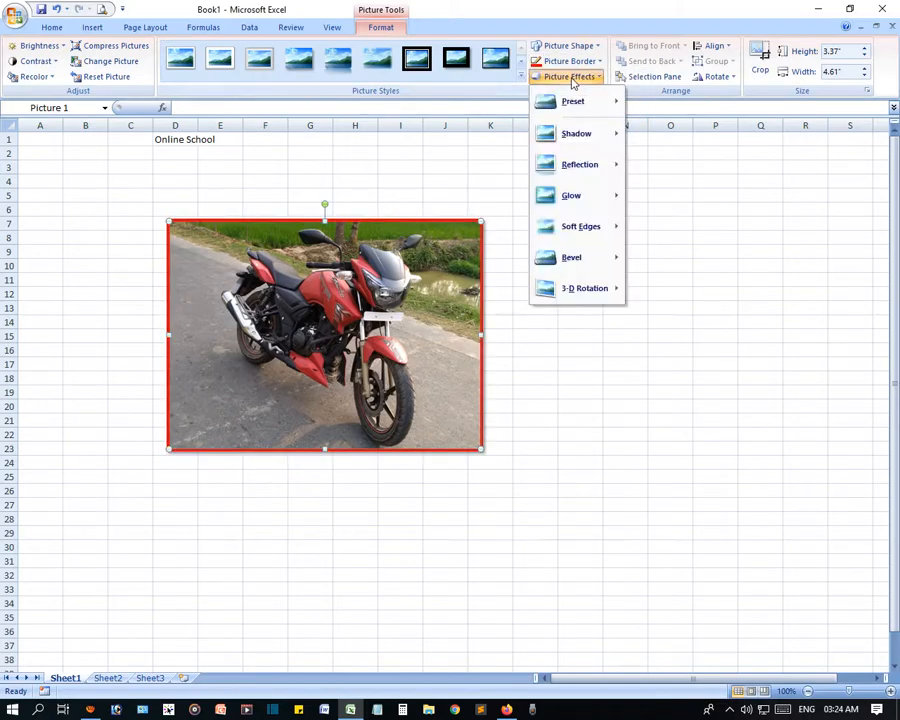
mouse_move(590, 104)
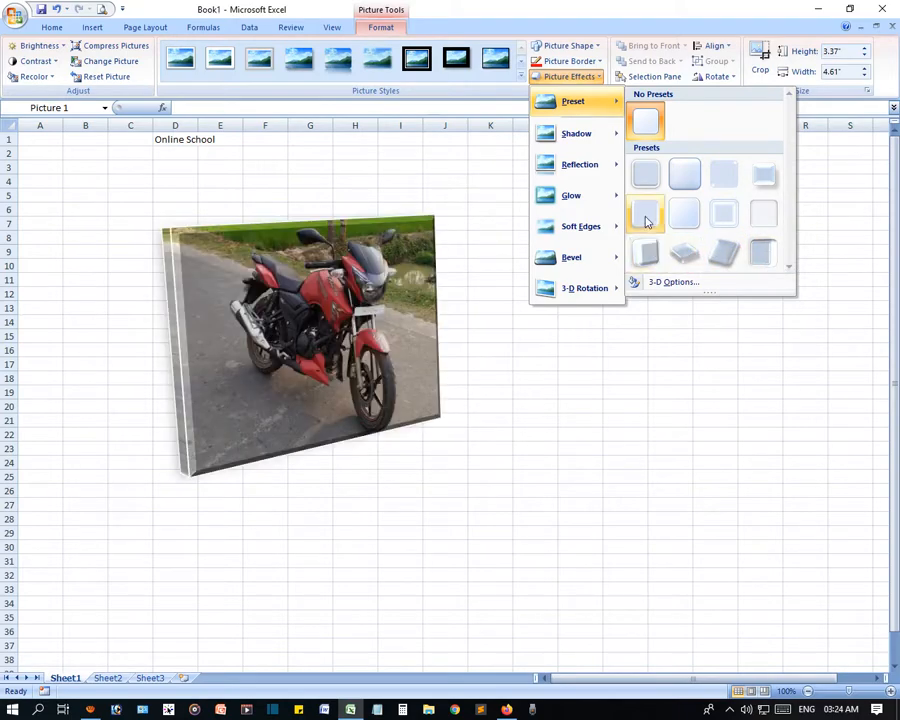
mouse_move(567, 141)
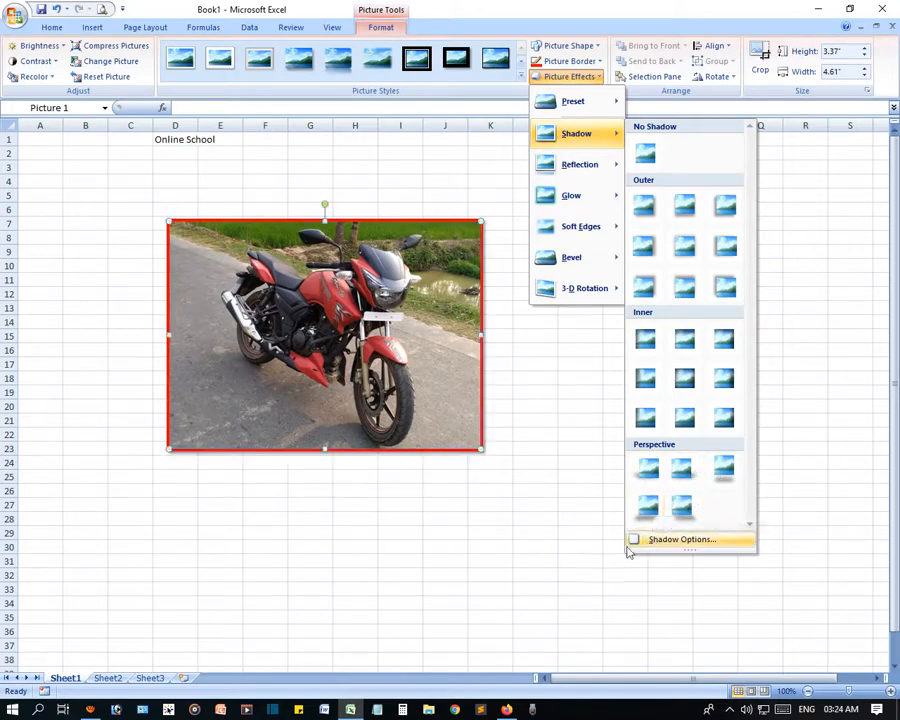
left_click(660, 541)
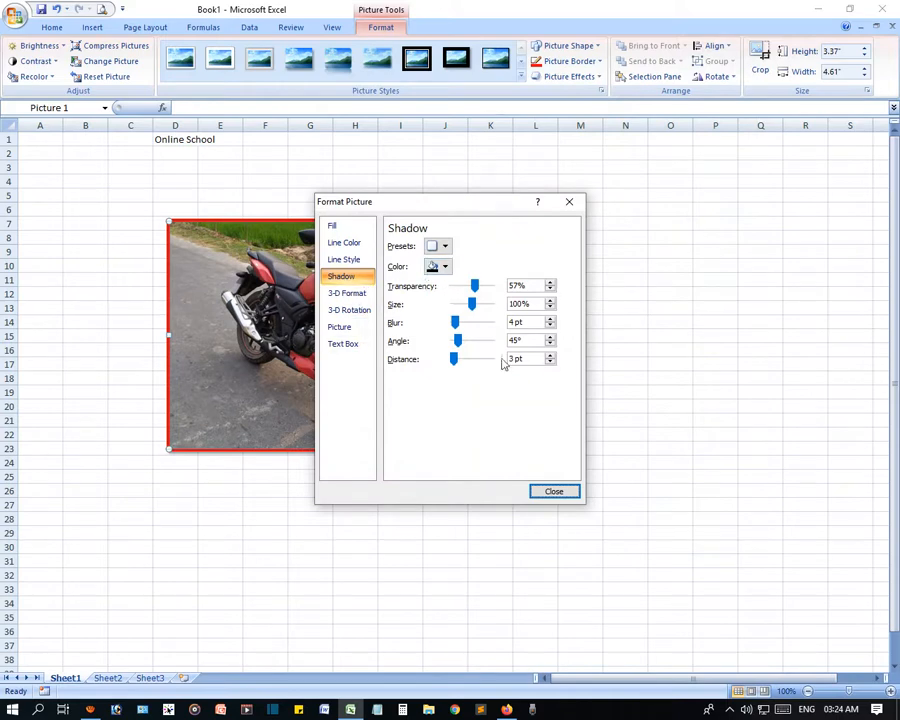
left_click(554, 491)
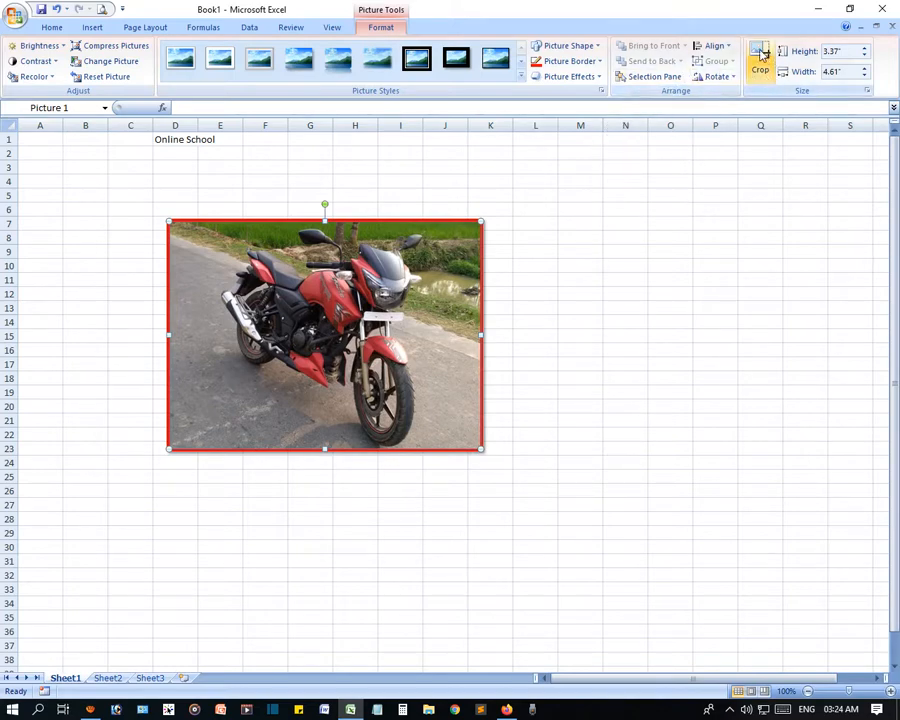
Start cropping the bike picture.
left_click(762, 54)
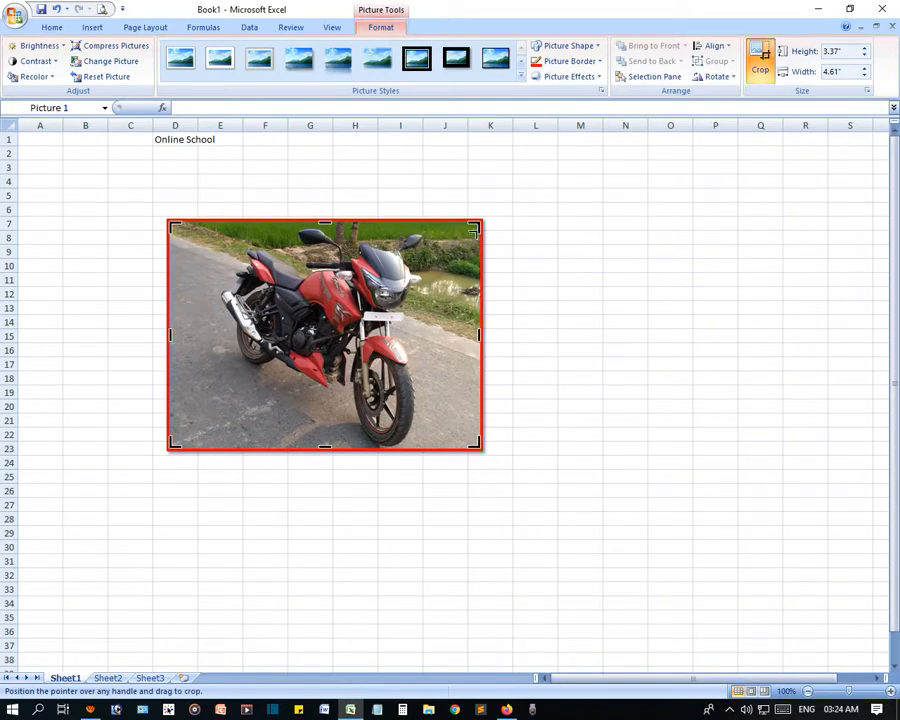